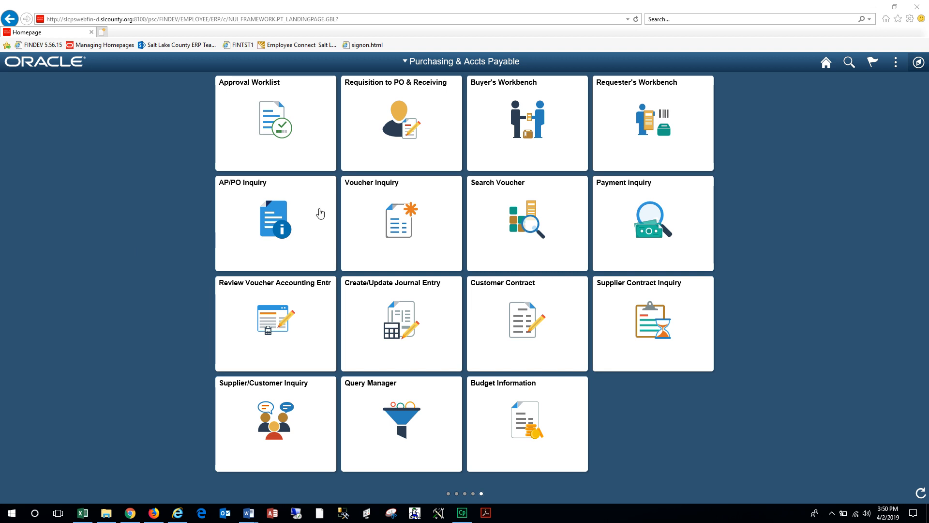
View the list of available homepages and the header's global search, notifications and actions controls
click(426, 64)
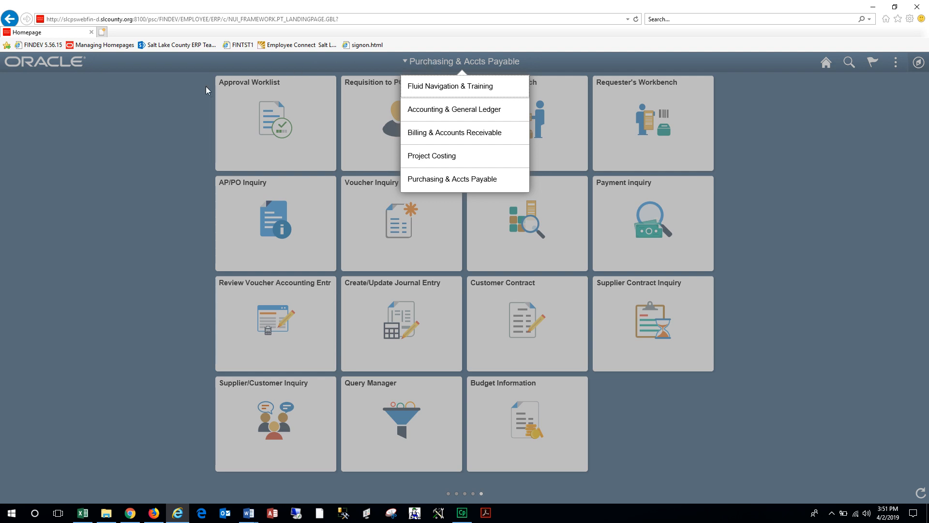
click(145, 152)
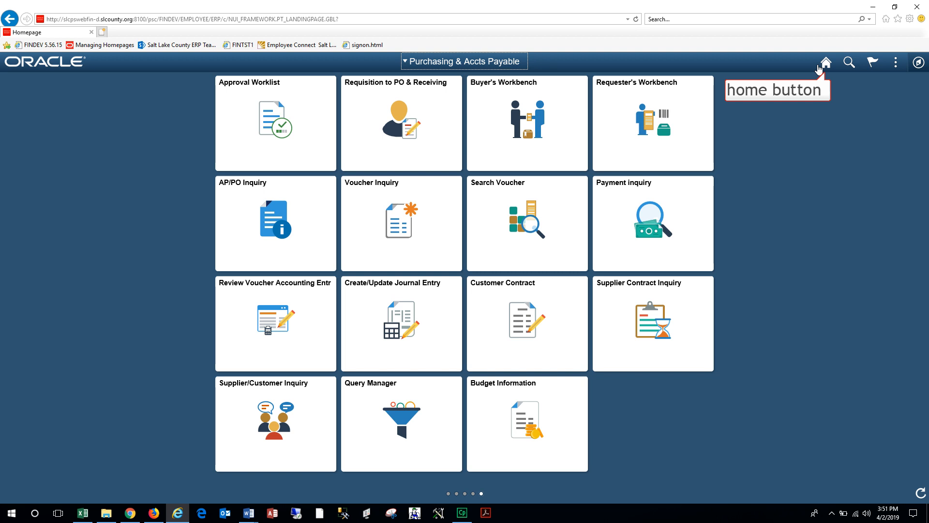
click(849, 64)
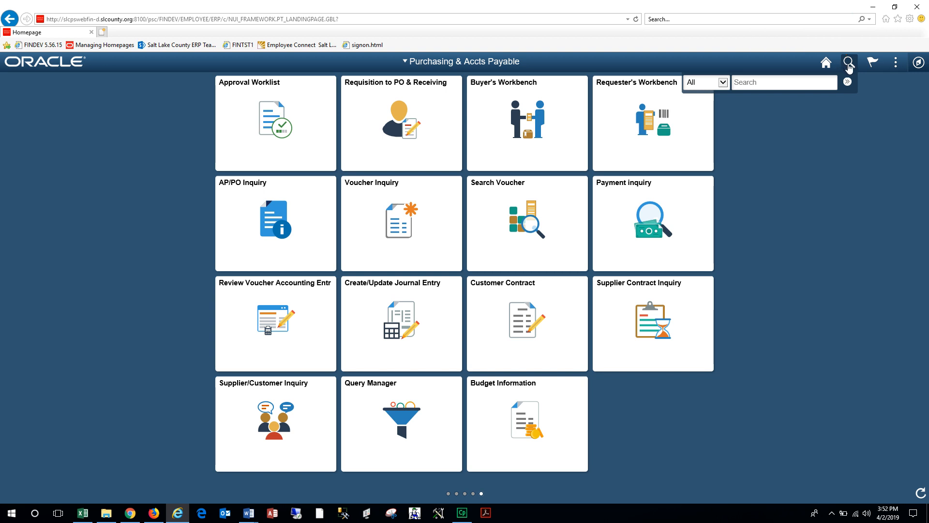
click(849, 64)
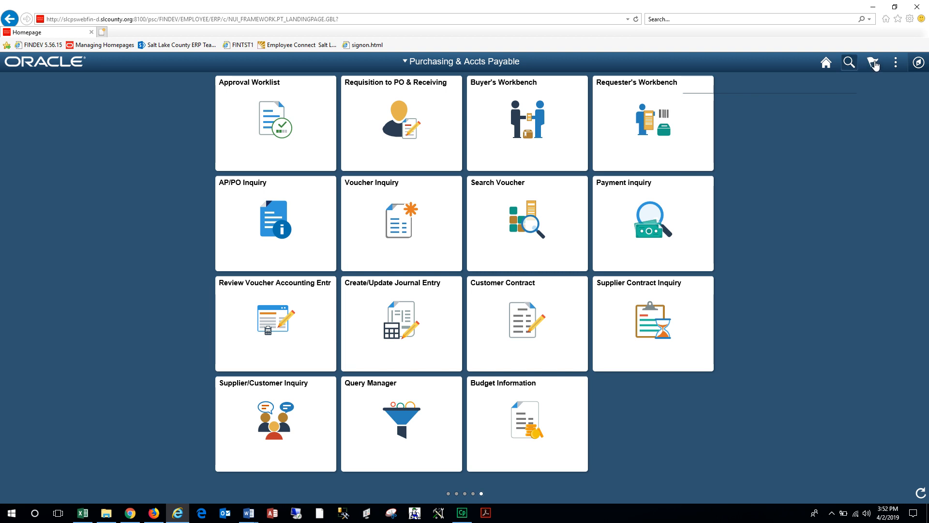
click(874, 64)
click(896, 71)
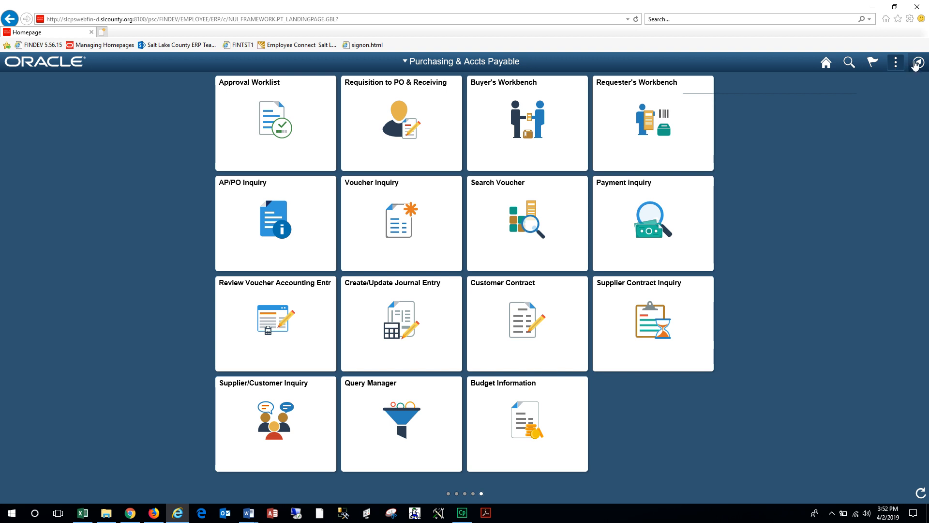
Browse the Recent Places, My Favorites and Navigator lists in the NavBar
click(916, 64)
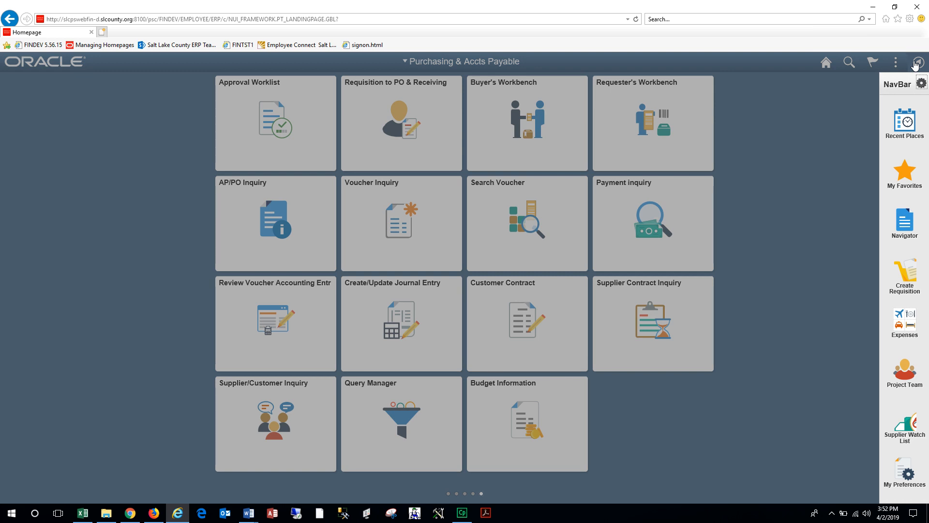
click(909, 120)
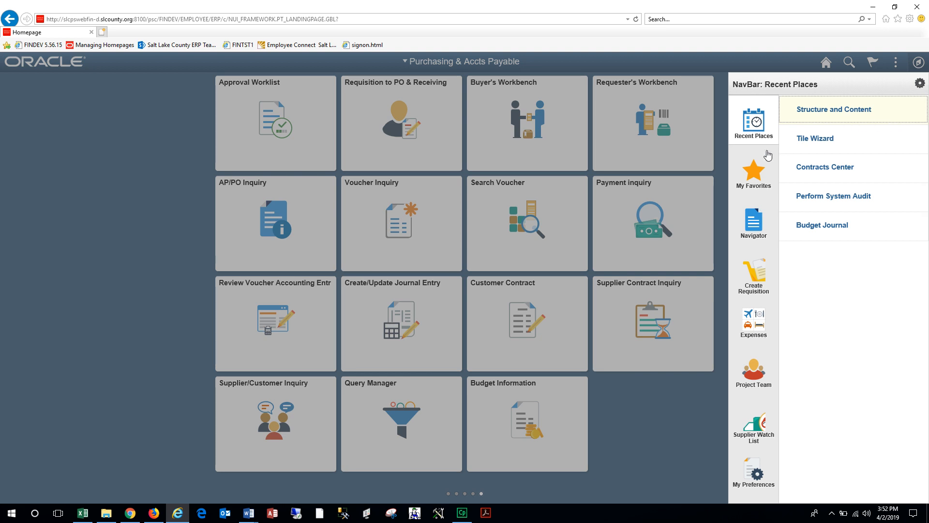
click(758, 181)
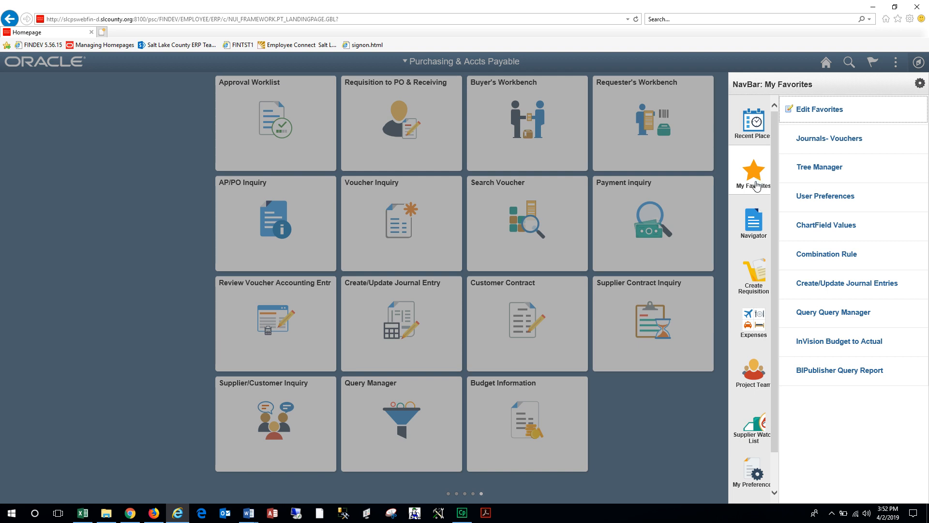
click(755, 222)
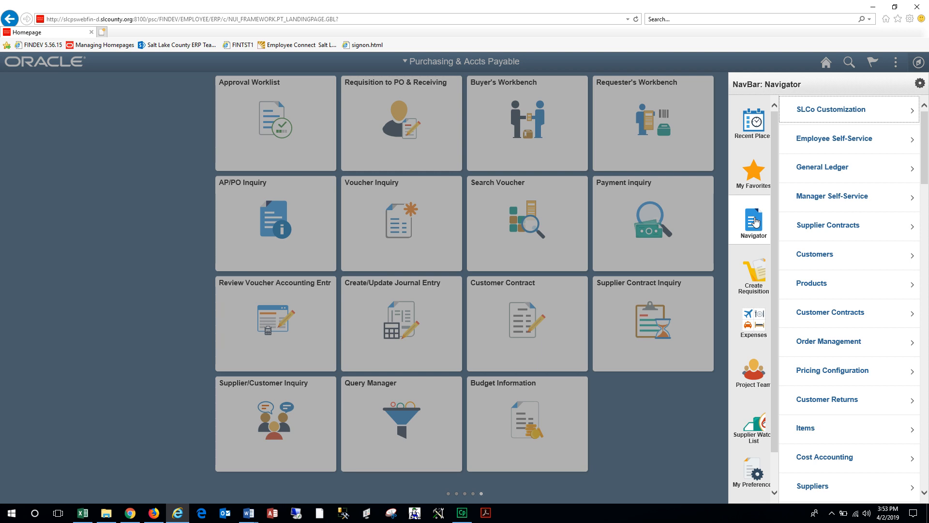
click(753, 287)
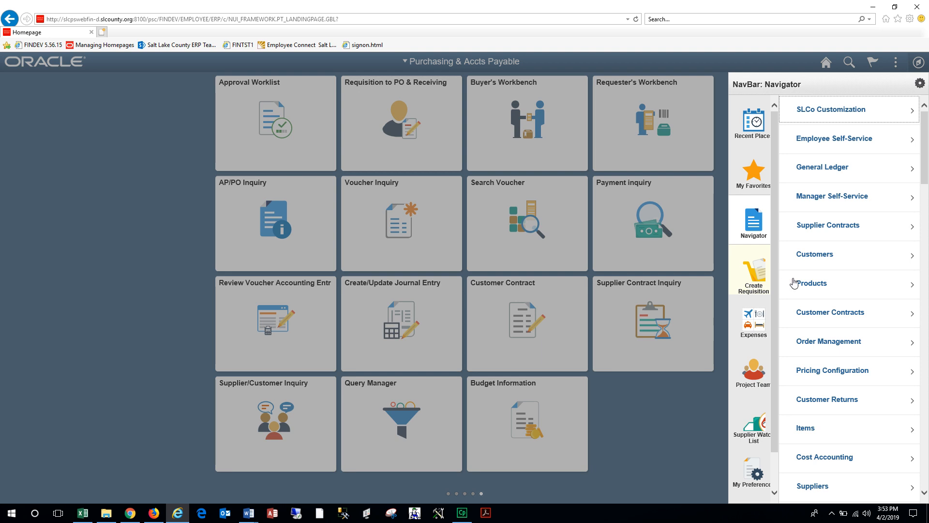
View the NavBar personalization options without changing them, and close the NavBar
click(920, 85)
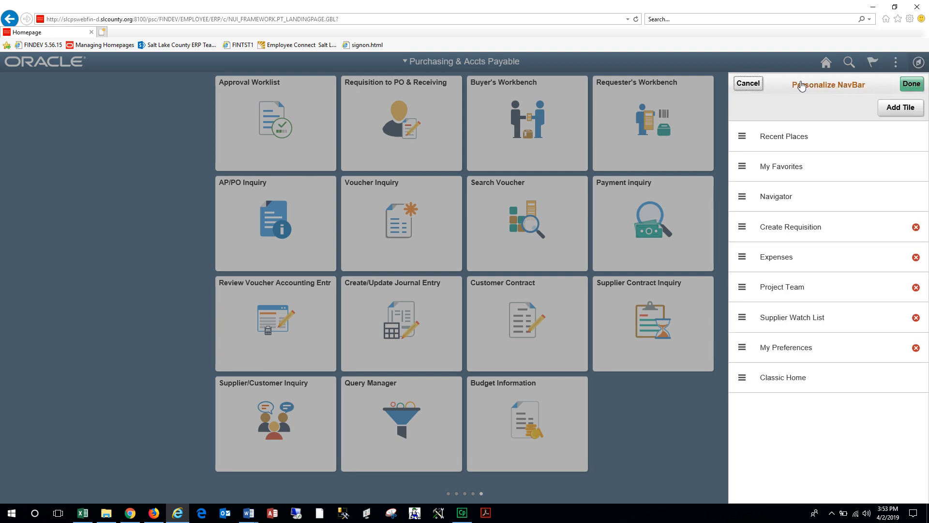
click(754, 83)
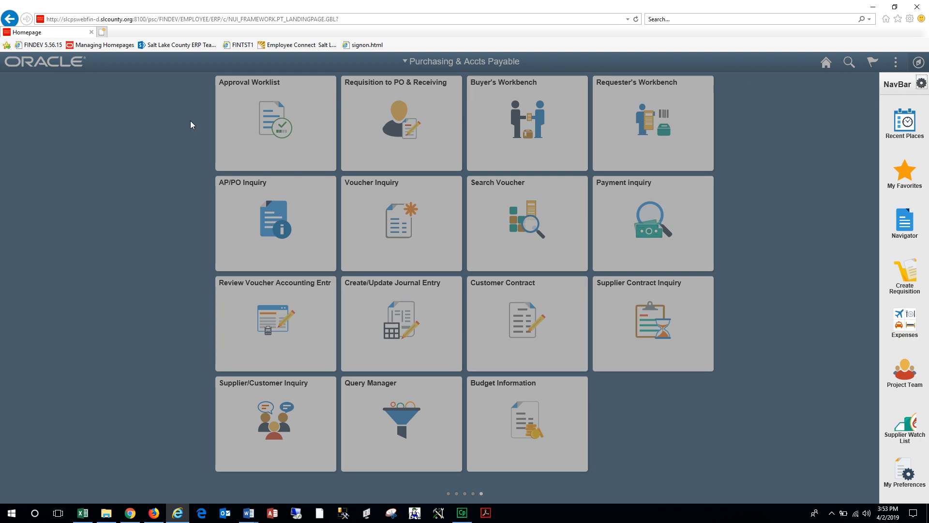
click(139, 162)
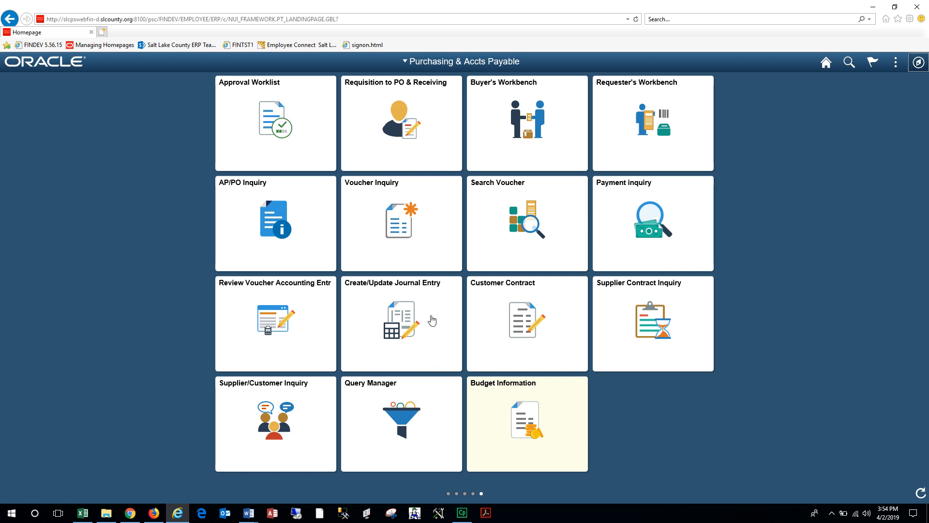
View the Purchase Order Inquiry, Expedite Requisitions and Receiving pages of Requisition to PO & Receiving, and return to the homepage
click(422, 154)
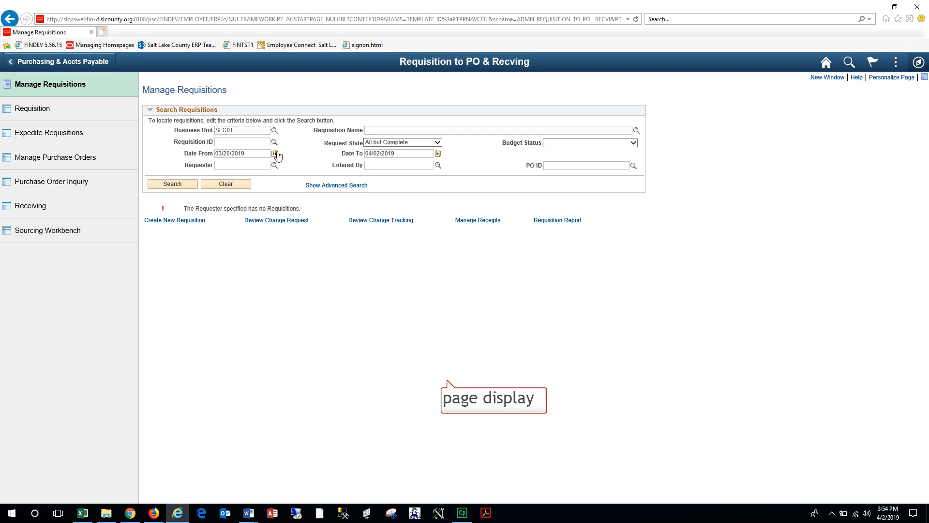
click(111, 183)
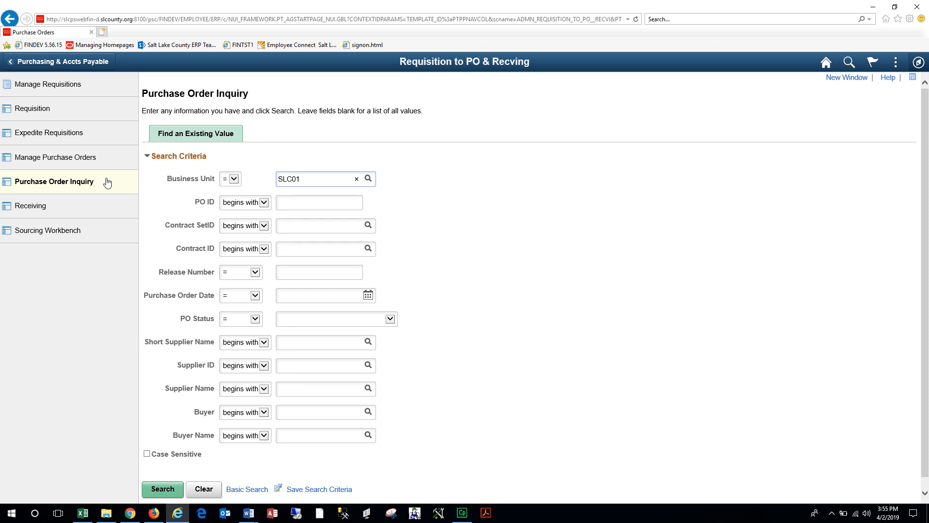
click(81, 132)
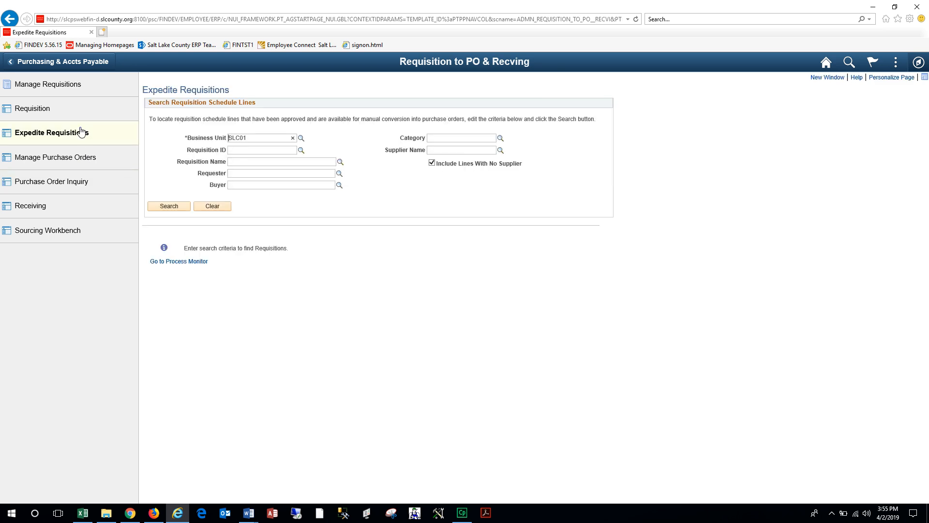
click(54, 213)
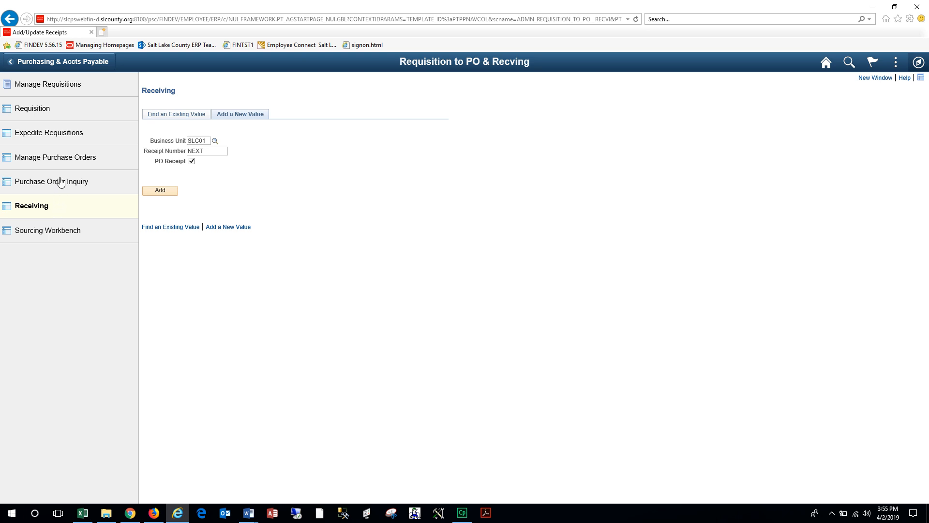
click(64, 69)
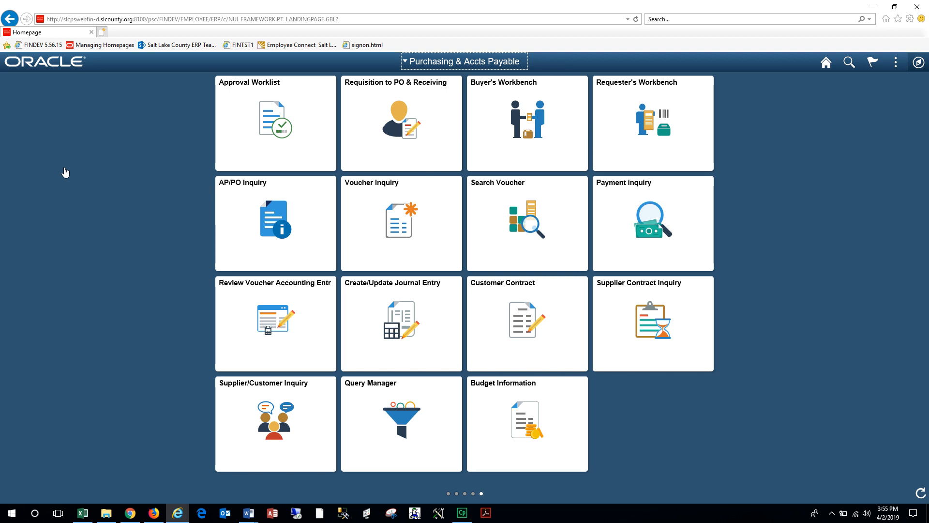
Reopen the NavBar and look at My Favorites and Navigator
click(916, 65)
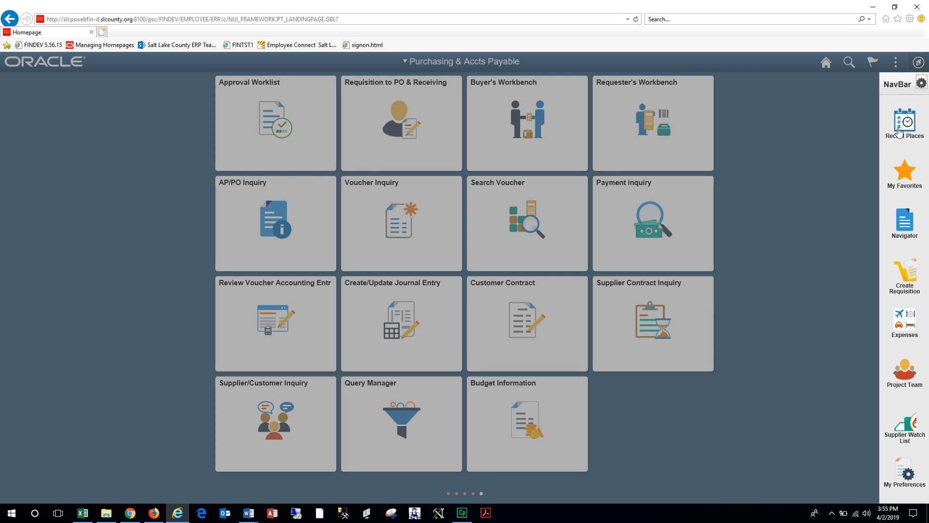
click(898, 170)
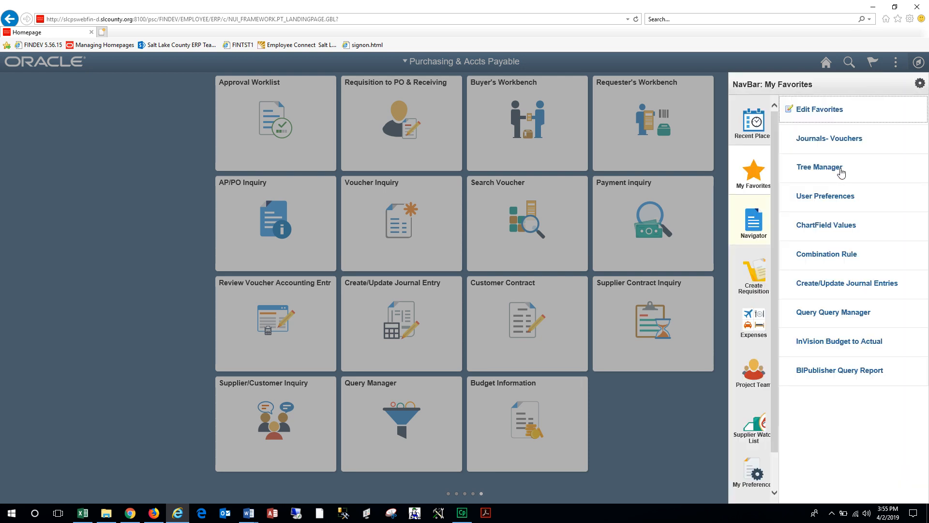
click(759, 221)
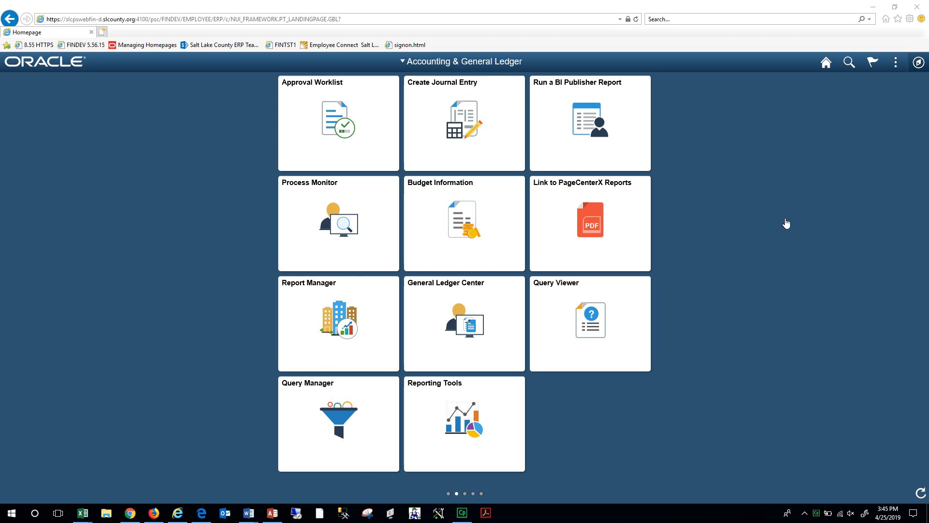
Personalize the homepage order so that Purchasing & Accts Payable comes first and Billing & Accounts Receivable last
click(893, 65)
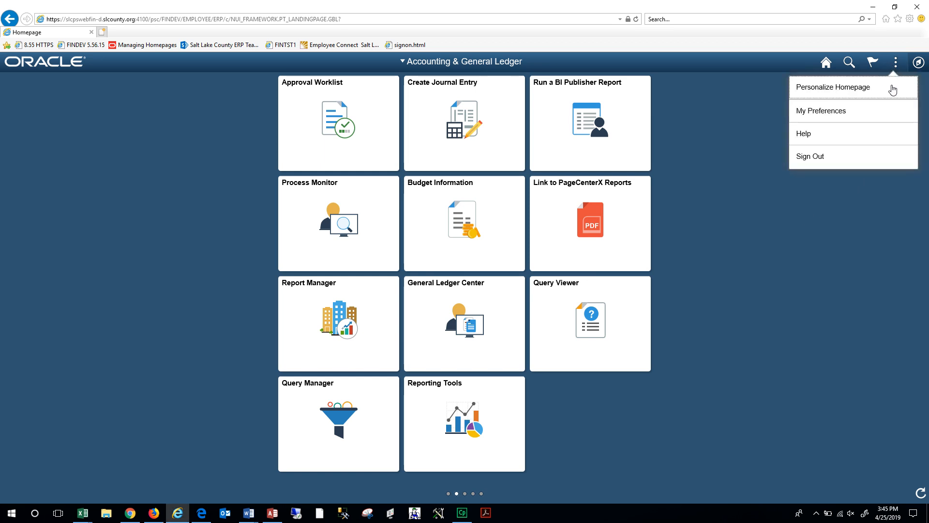
click(893, 86)
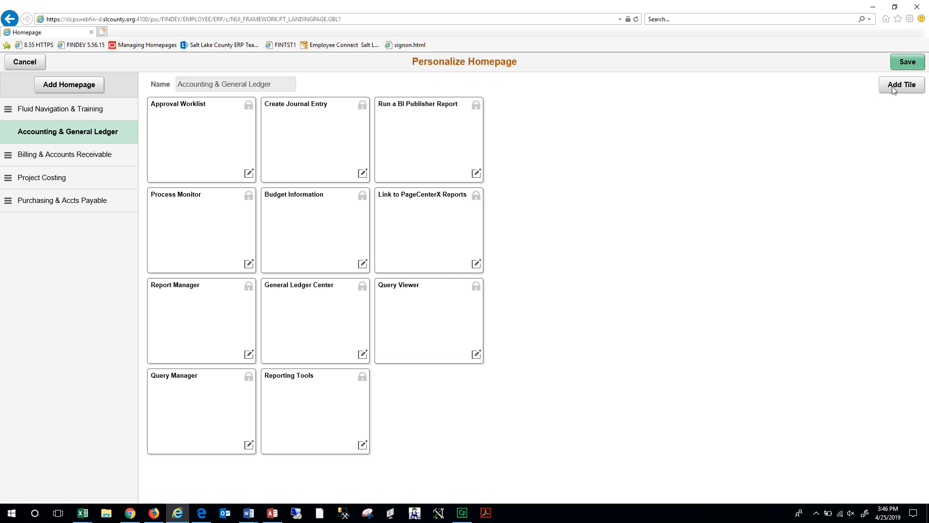
drag(97, 187, 102, 152)
drag(84, 200, 91, 111)
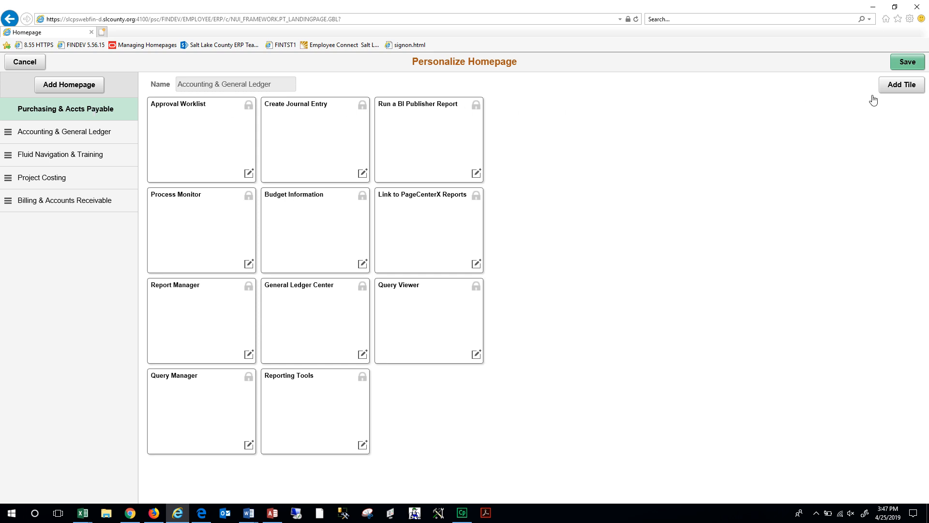
Try to add the Query Manager tile from SLC All Financials to the Accounting & General Ledger homepage
click(893, 92)
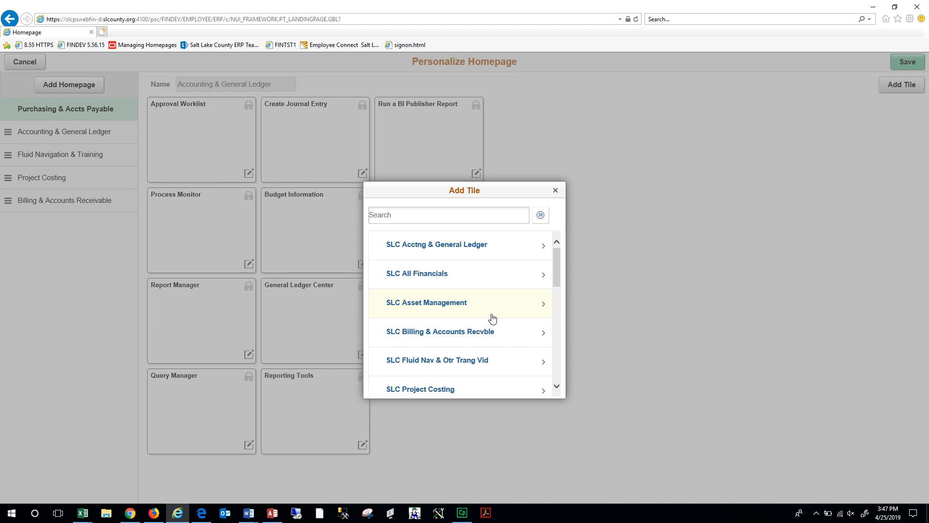
scroll(492, 318, down, 10)
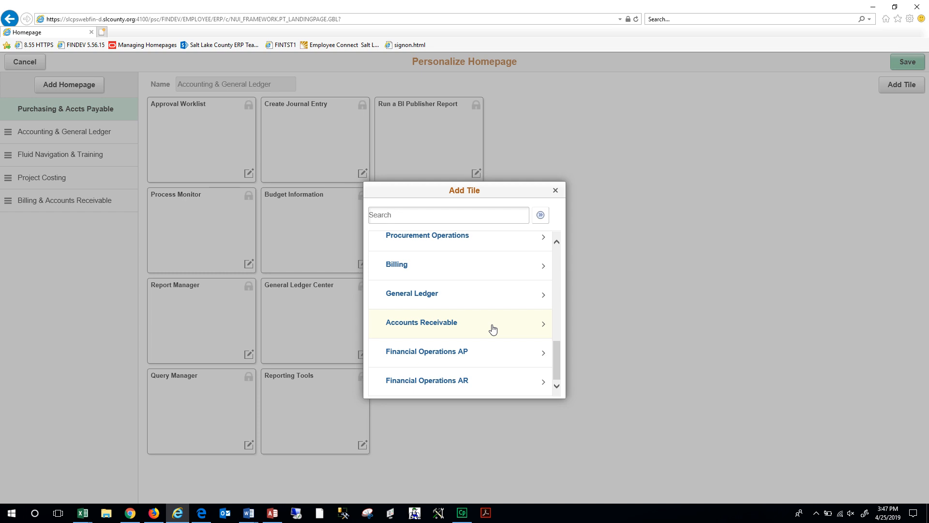
scroll(493, 329, up, 10)
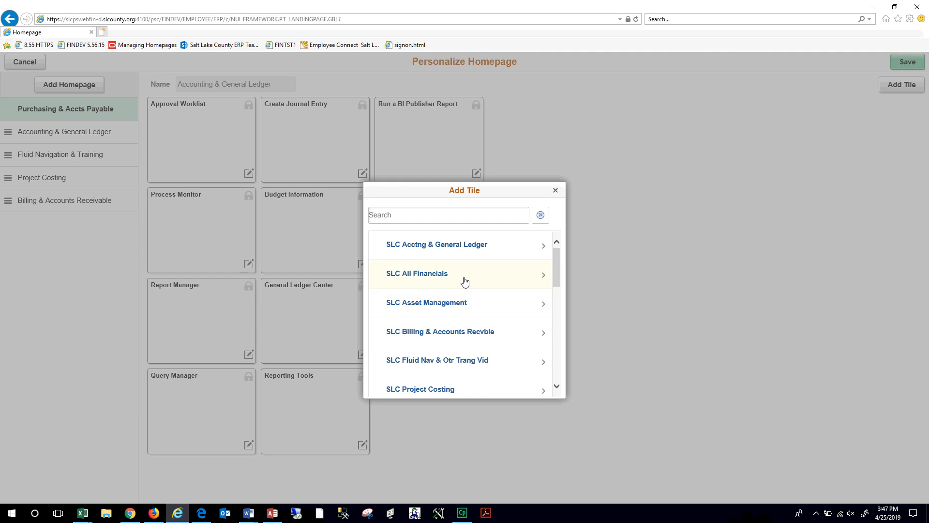
click(464, 280)
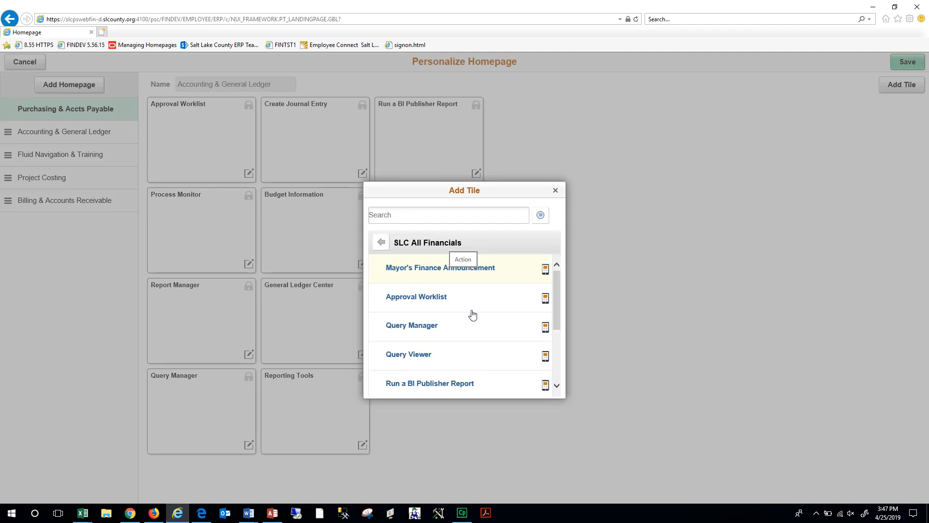
click(473, 330)
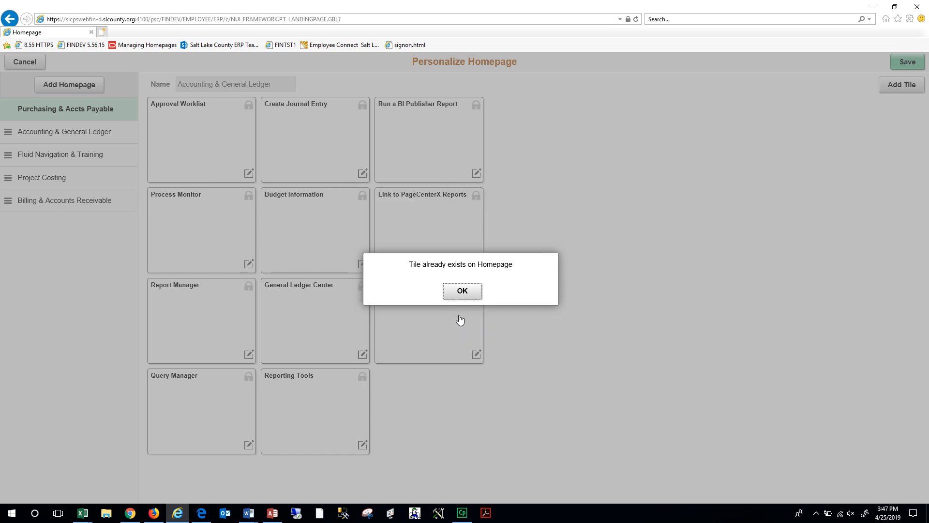
click(461, 292)
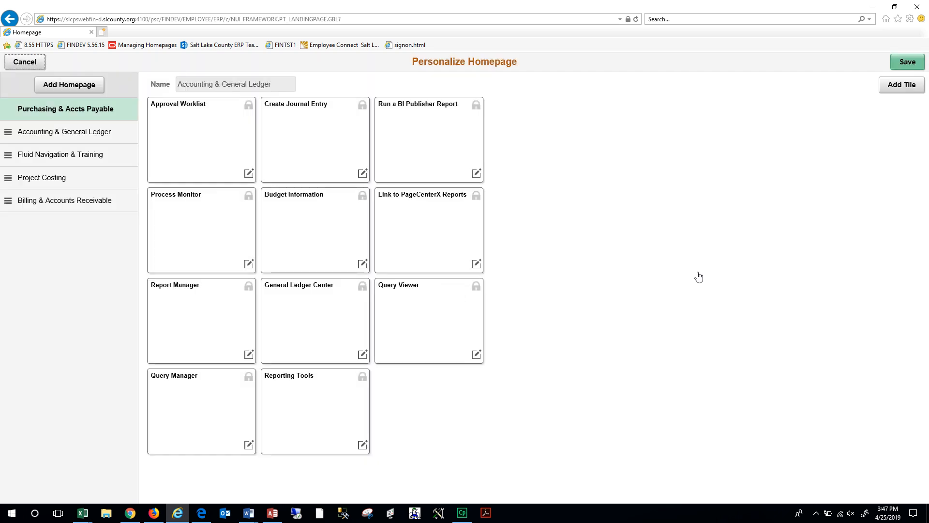
Add the Standard Billing tile from SLC Billing & Accounts Recvble to the Accounting & General Ledger homepage and save the personalization
click(893, 88)
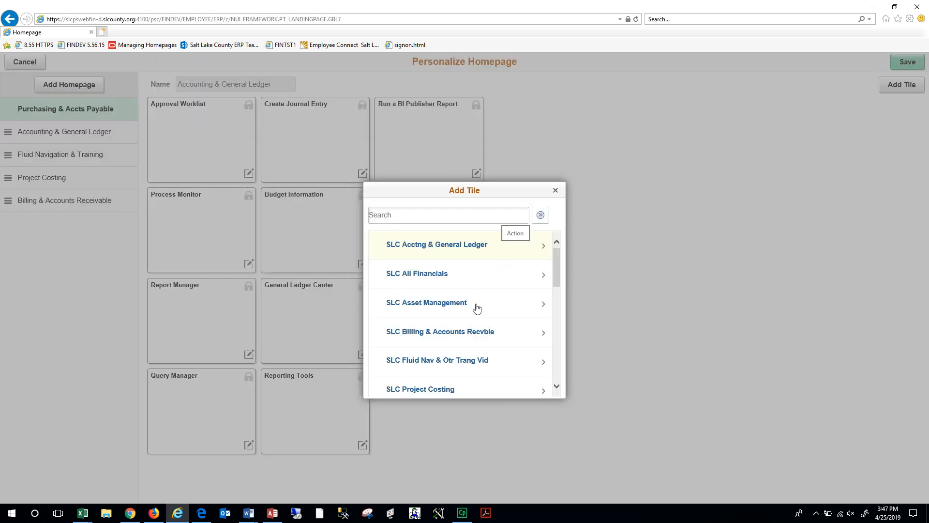
click(463, 333)
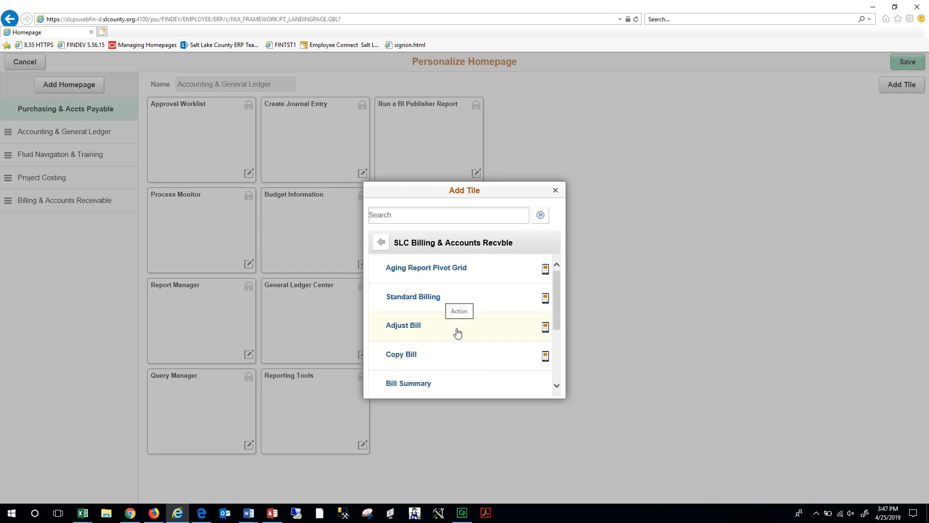
click(438, 298)
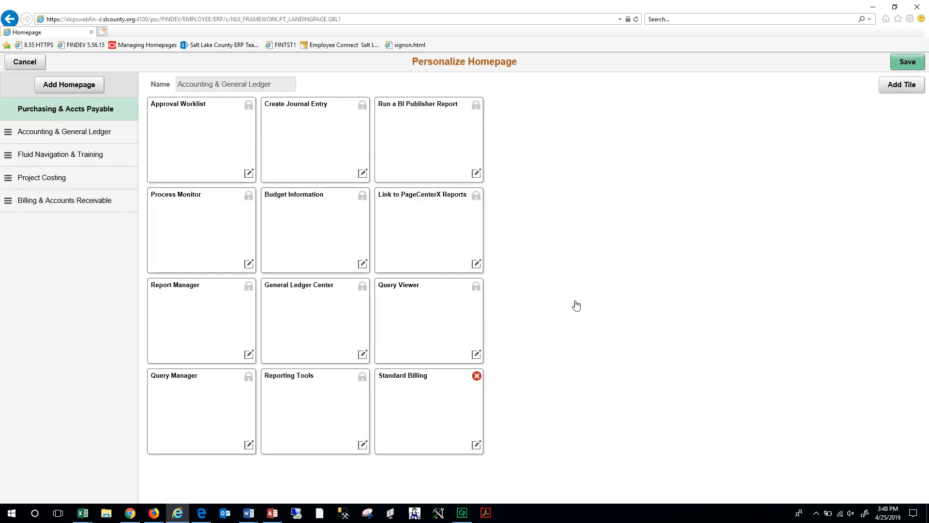
click(908, 63)
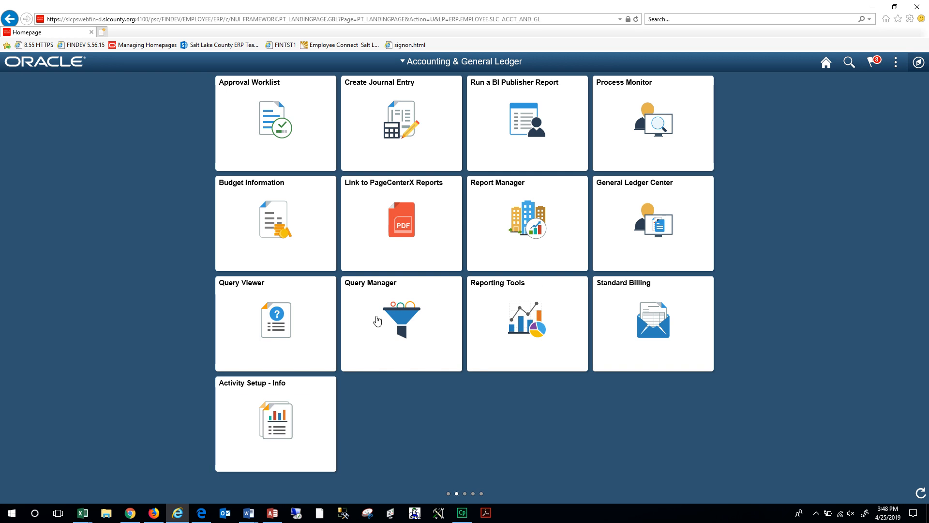
Move the Activity Setup - Info tile ahead of Standard Billing on the homepage, and return Standard Billing to its place
drag(307, 435, 675, 333)
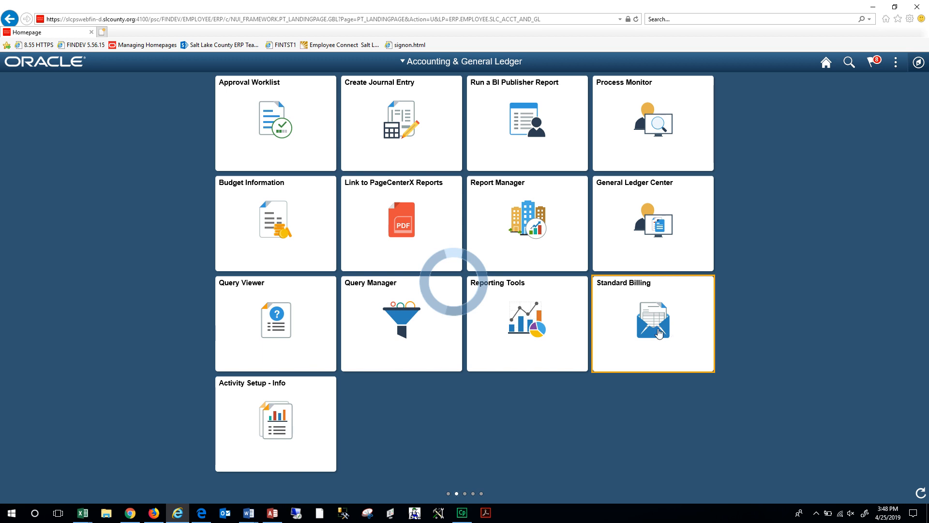
drag(305, 425, 261, 124)
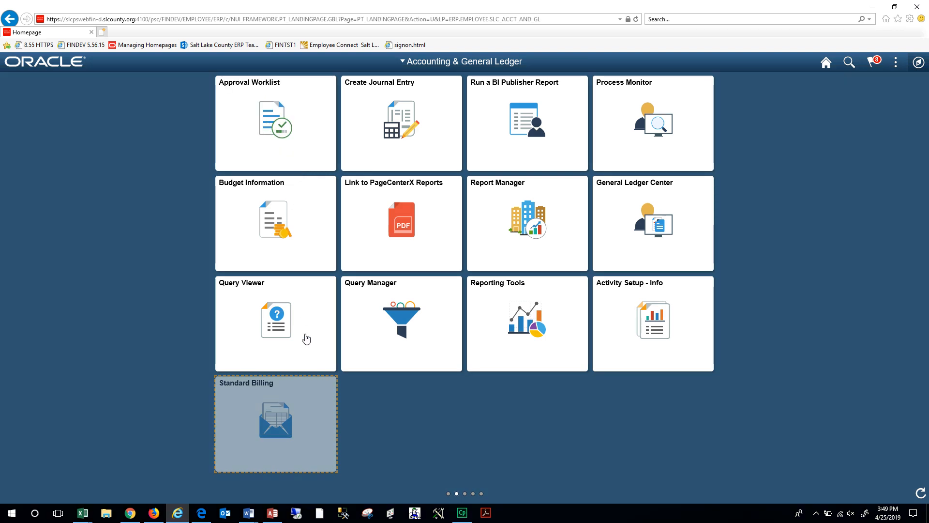
drag(307, 425, 351, 226)
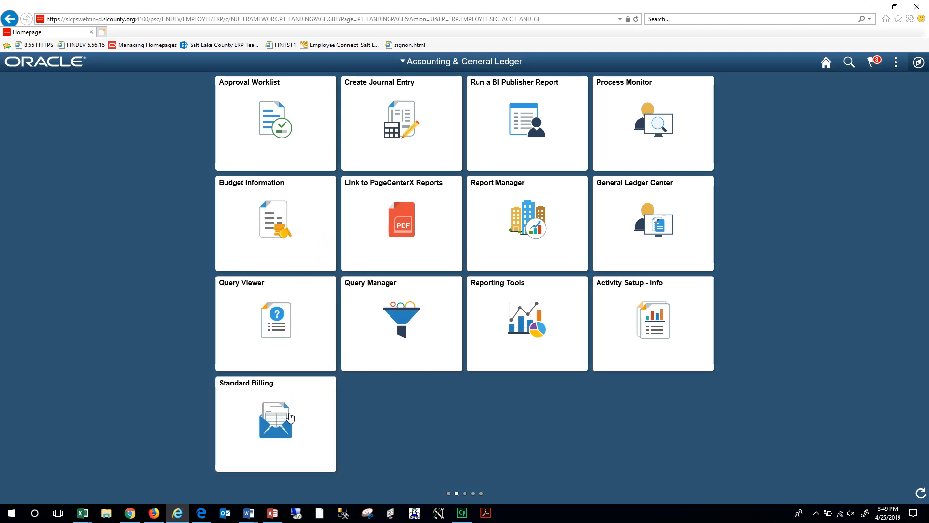
drag(309, 408, 608, 322)
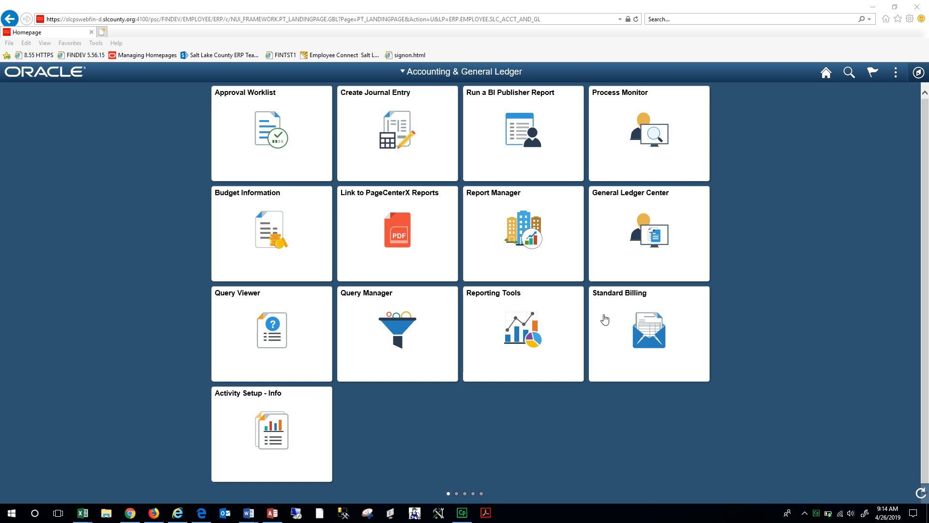
Create a new homepage named My Homepage in the homepage personalization
click(893, 74)
click(890, 96)
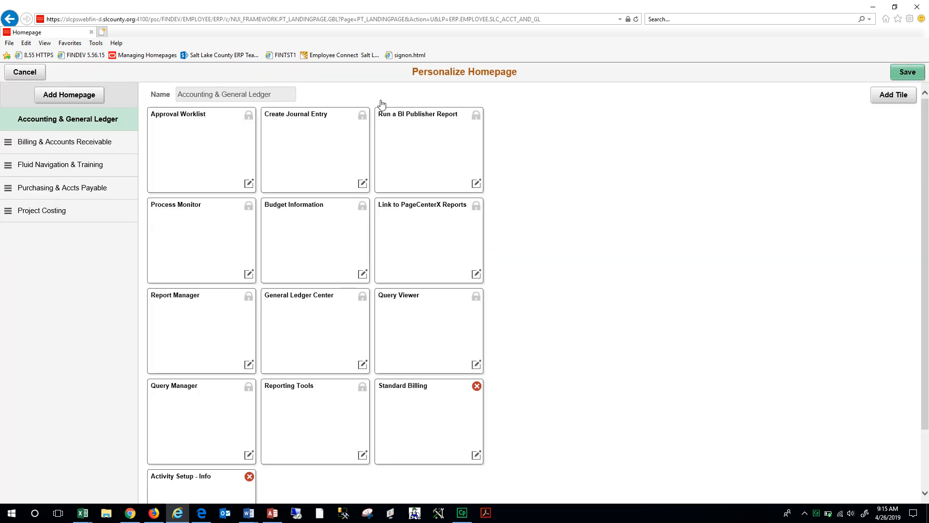
click(96, 95)
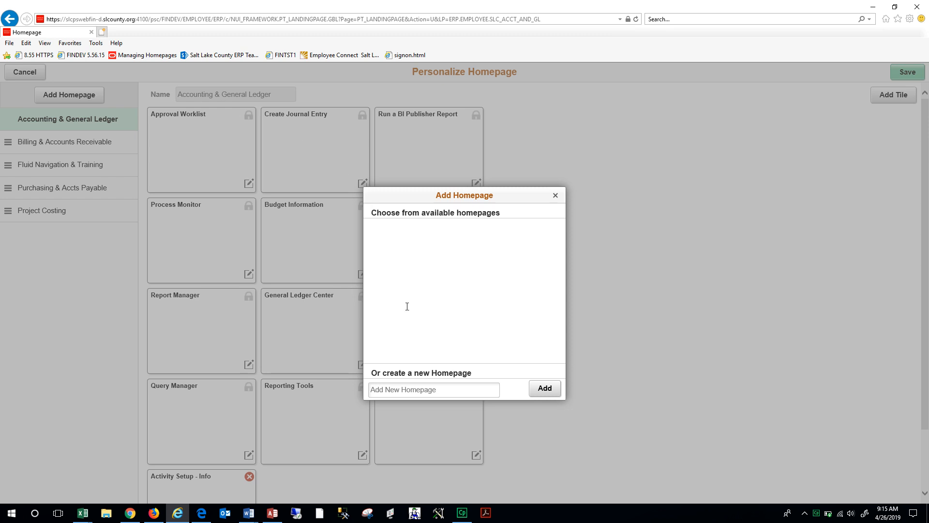
click(415, 393)
text(My Homepage)
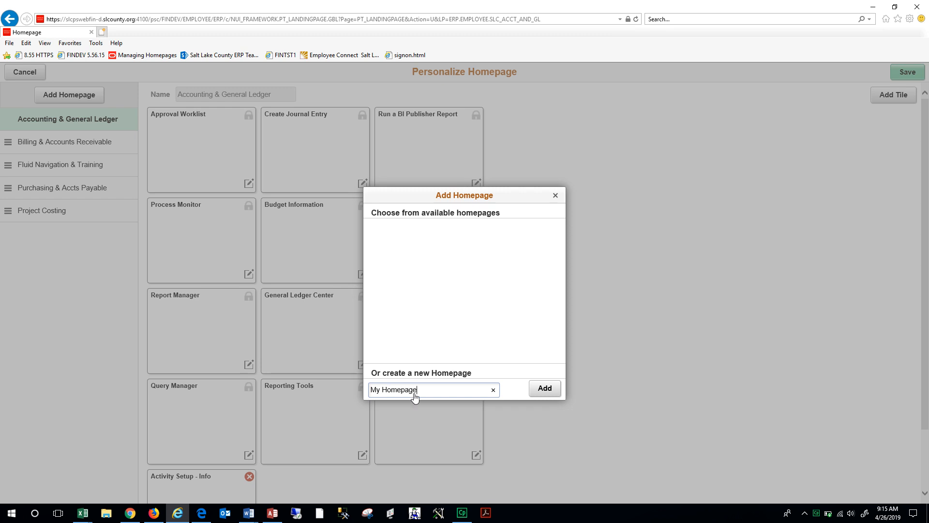
click(545, 389)
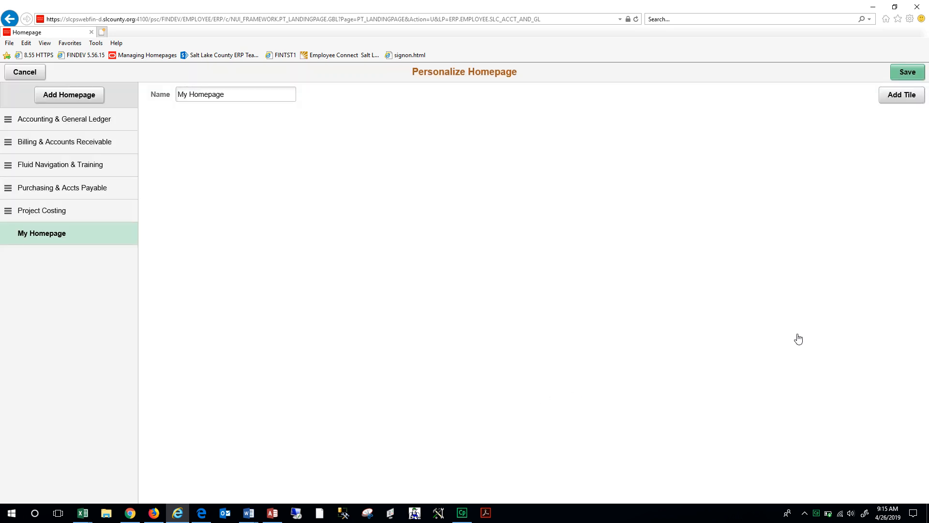
Add the Approval Worklist tile from SLC All Financials and the Activity Setup - Info tile from SLC Project Costing to My Homepage
click(913, 101)
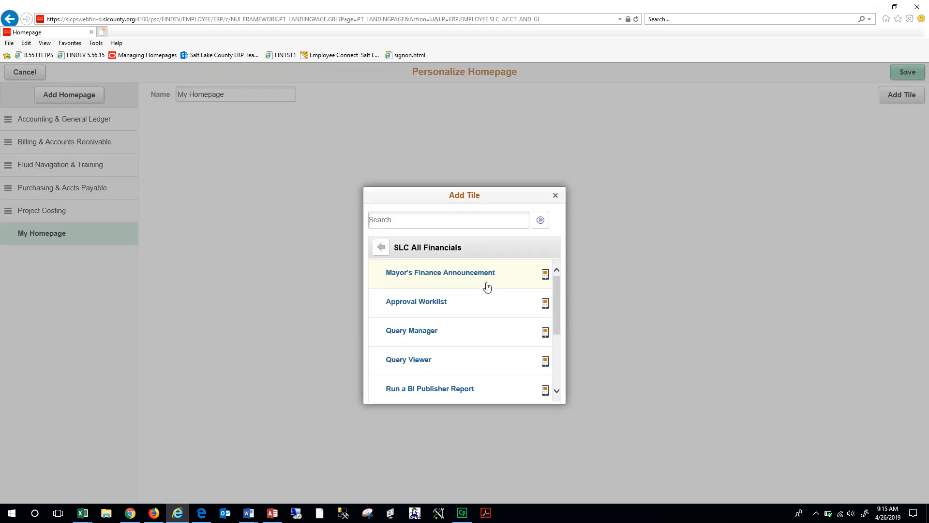
click(469, 311)
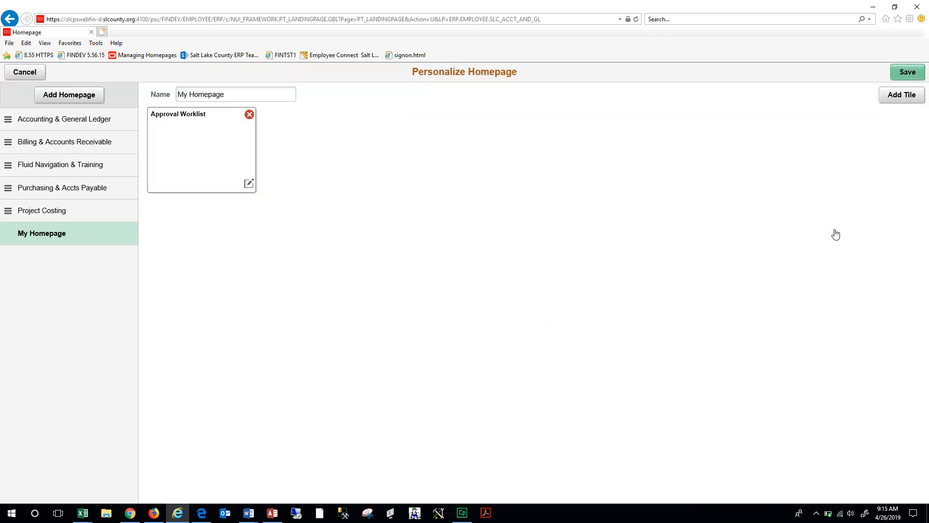
click(906, 97)
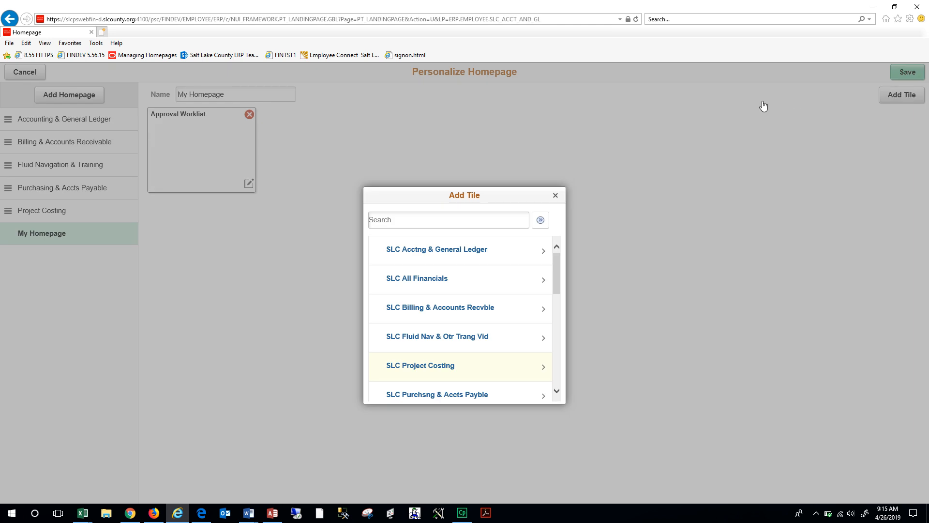
click(468, 375)
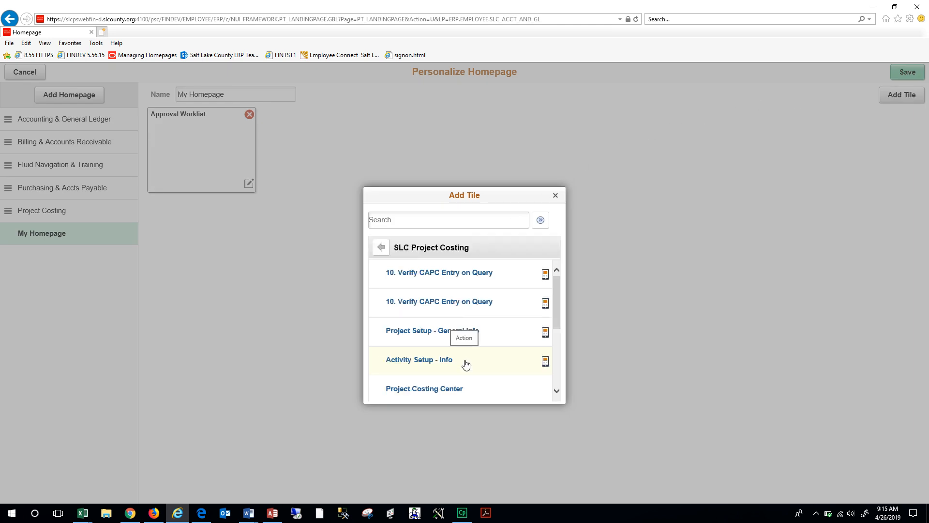
click(466, 361)
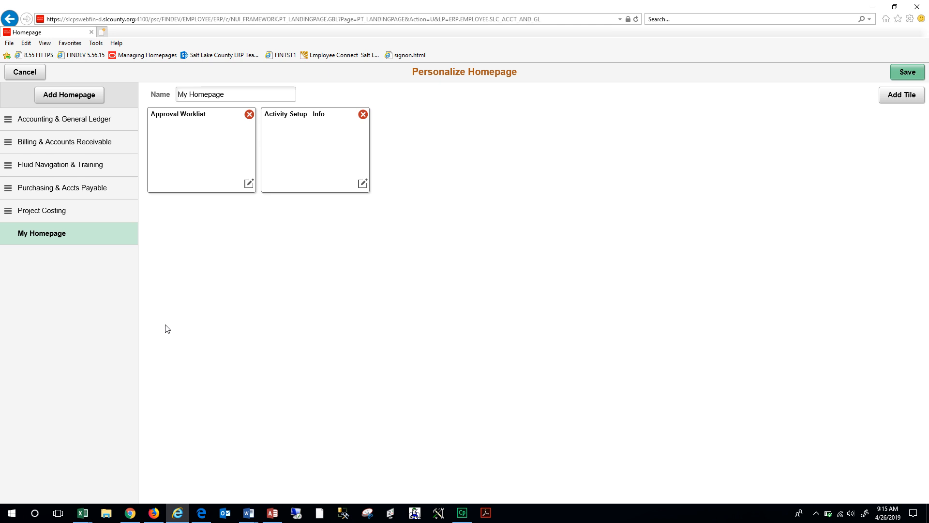
Move My Homepage directly above Project Costing in the homepage order and save the personalization
drag(71, 234, 79, 191)
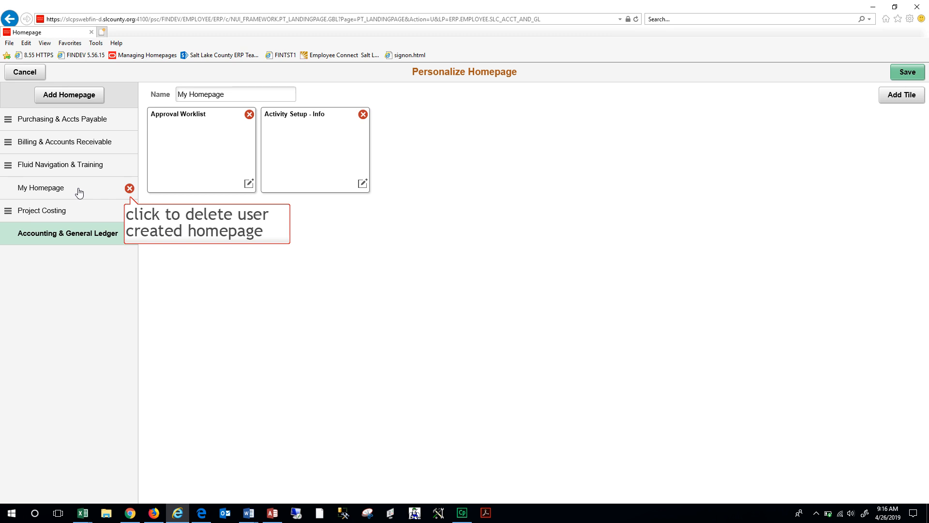
click(908, 72)
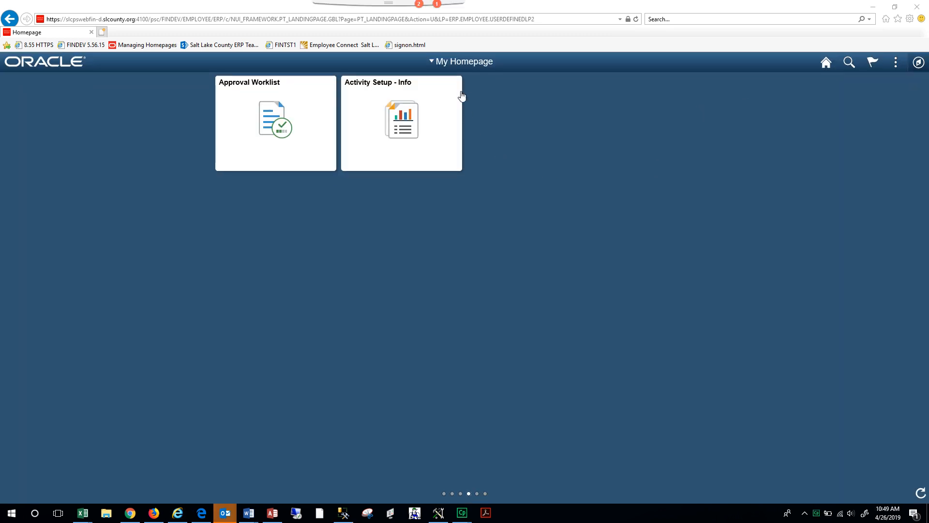
Switch to the Accounting & General Ledger homepage and open Tree Viewer under Tree Manager through the Navigator
click(459, 63)
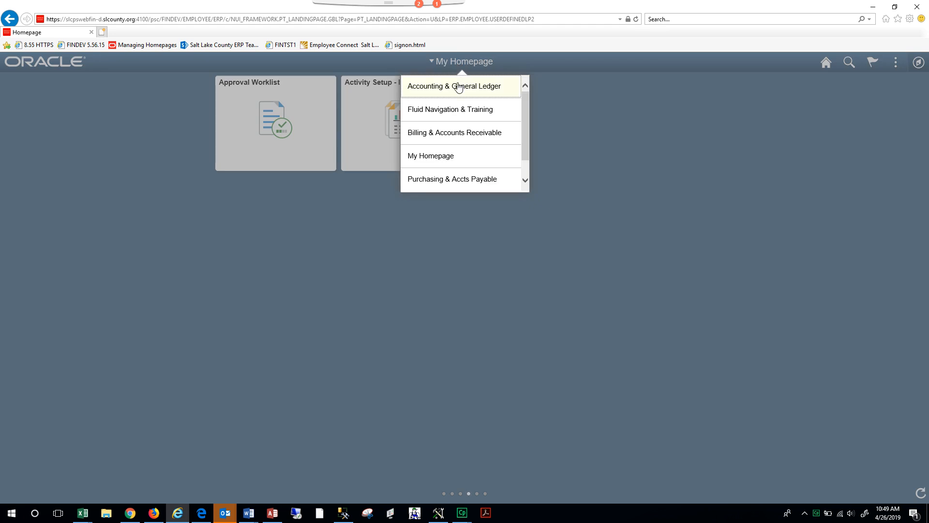
click(459, 87)
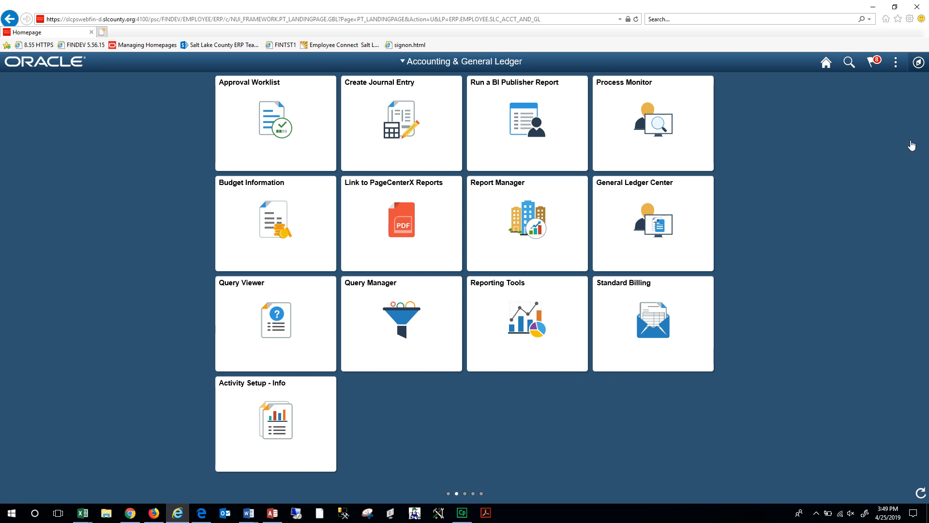
click(919, 62)
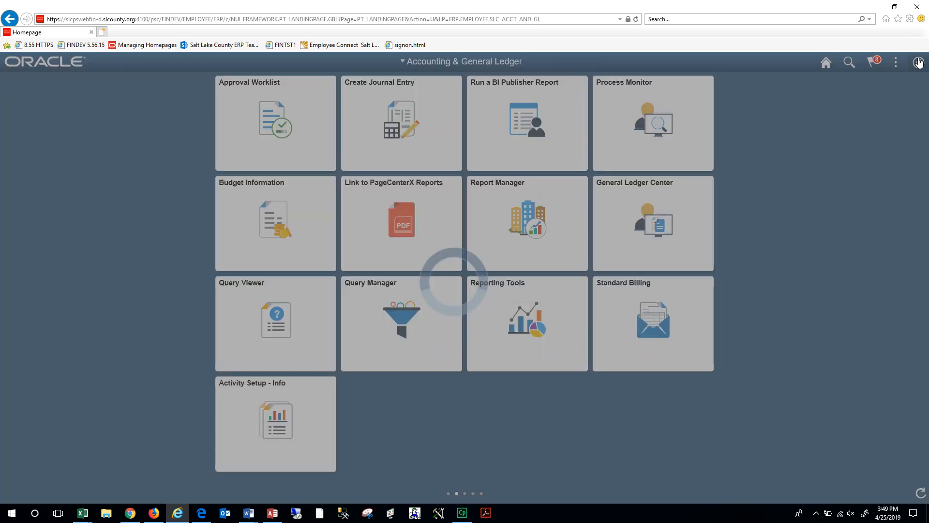
click(901, 223)
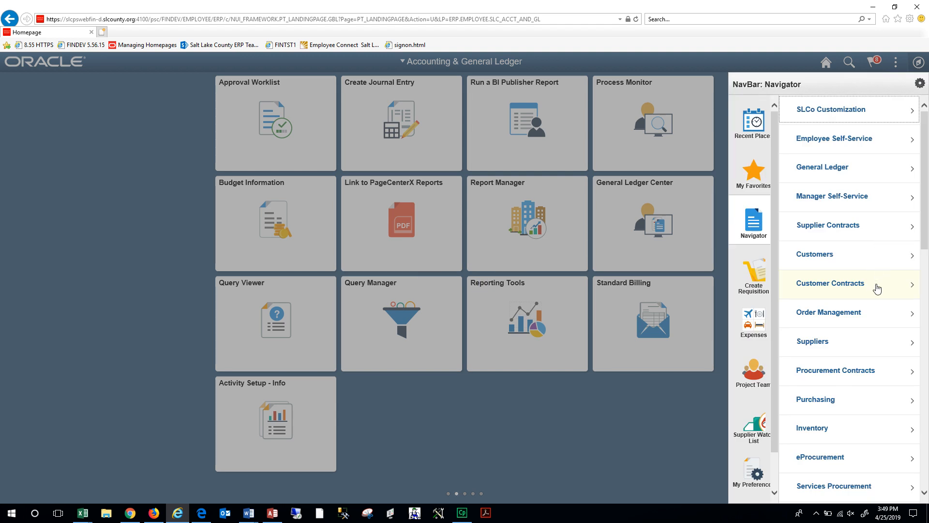
scroll(877, 289, down, 12)
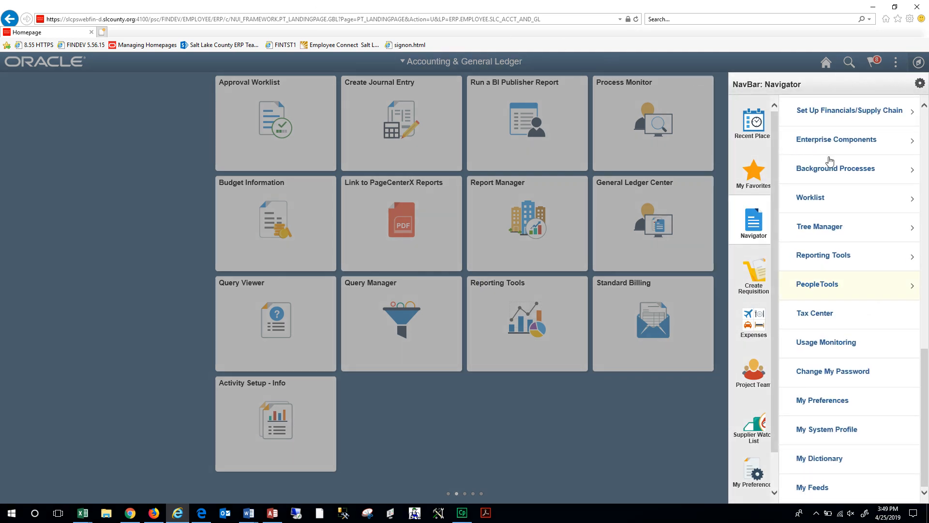
click(856, 230)
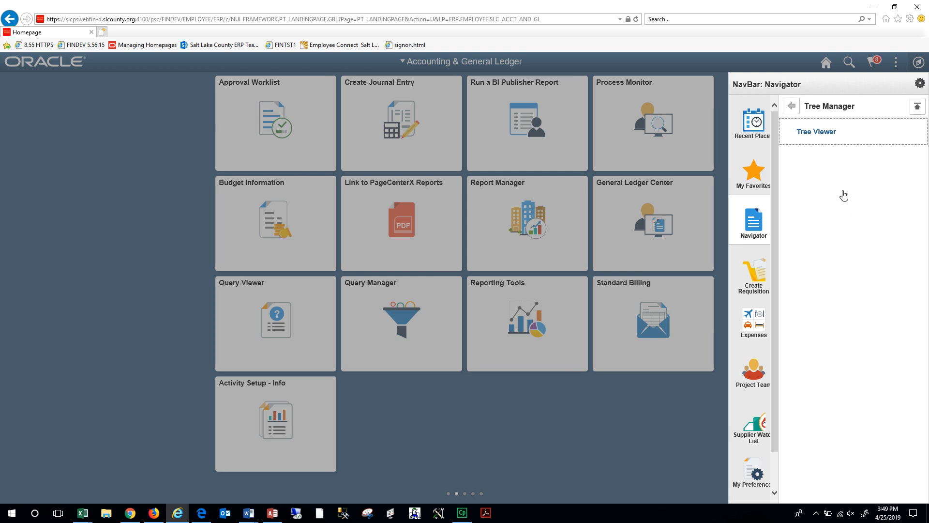
click(843, 135)
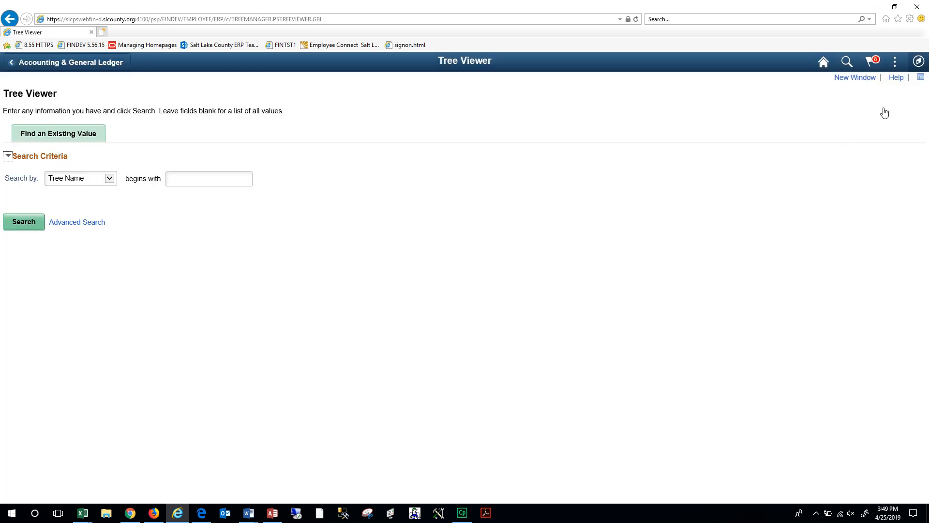
Add the Tree Viewer page as a tile to the Purchasing & Accts Payable homepage
click(894, 64)
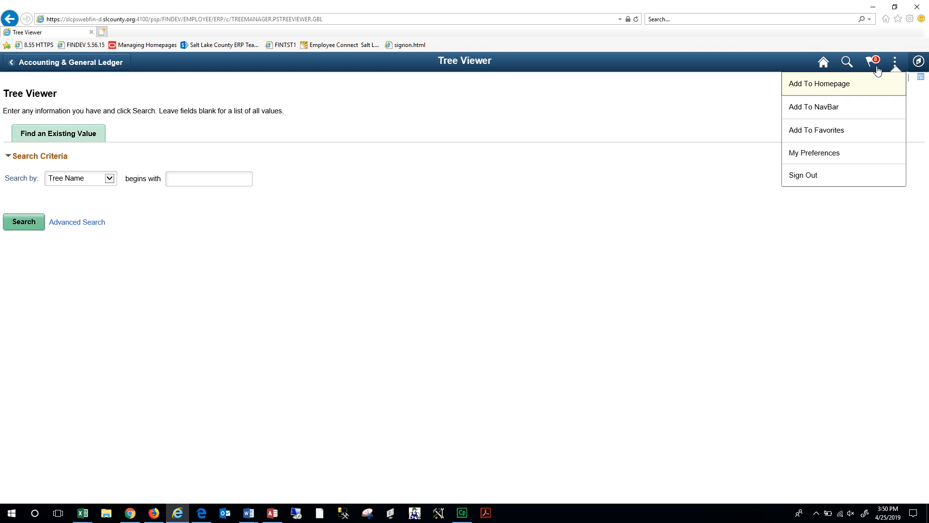
click(872, 89)
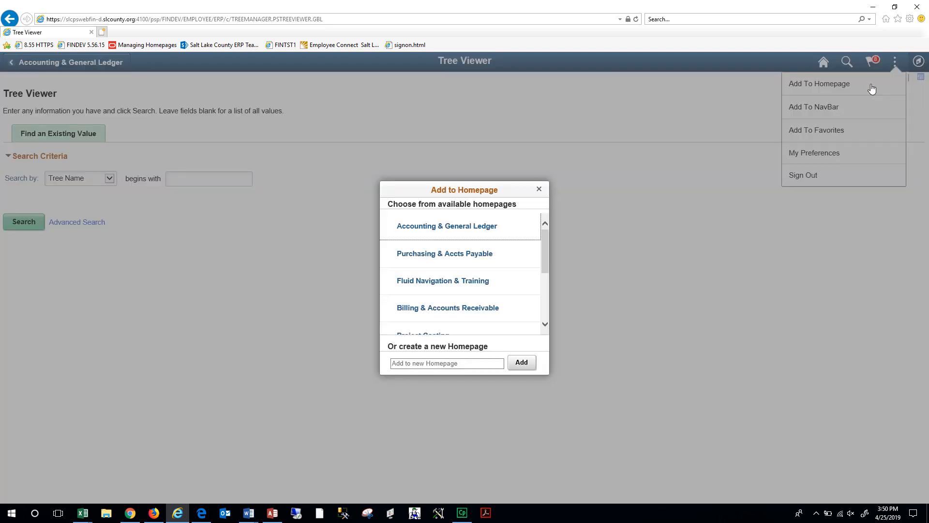
click(476, 259)
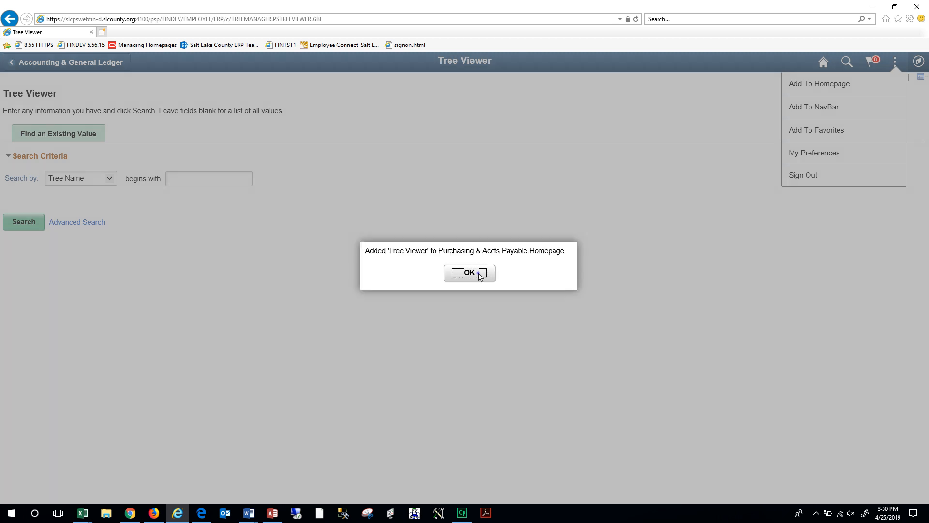
click(479, 274)
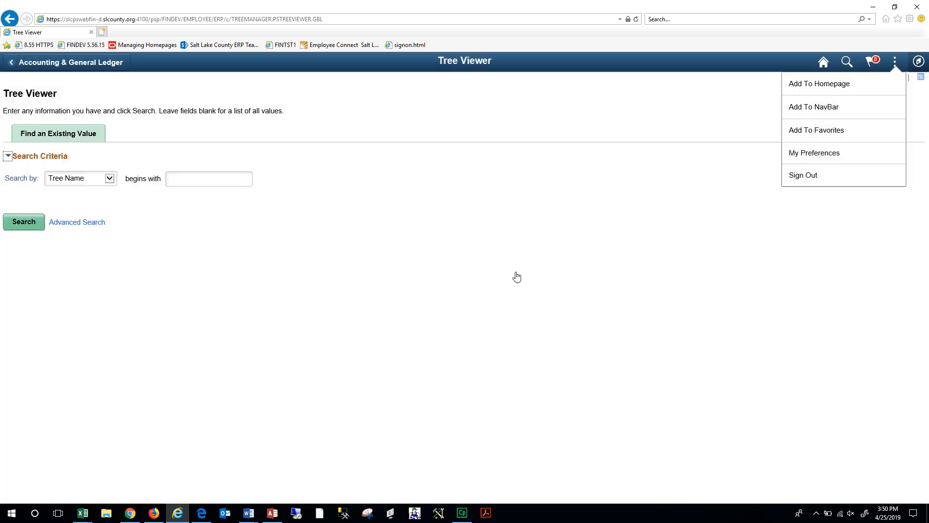
Add Tree Viewer to the NavBar and personalize its order so that Tree Viewer sits between Navigator and Create Requisition
click(798, 117)
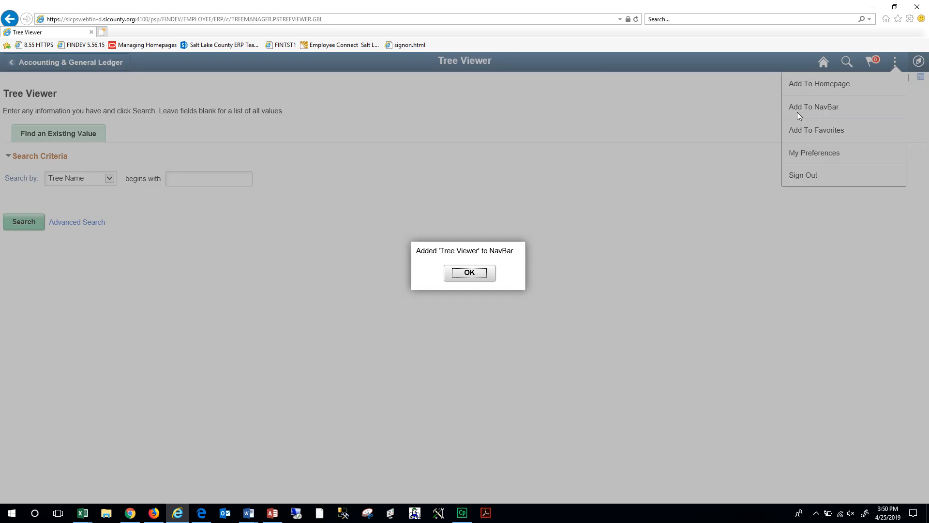
click(476, 272)
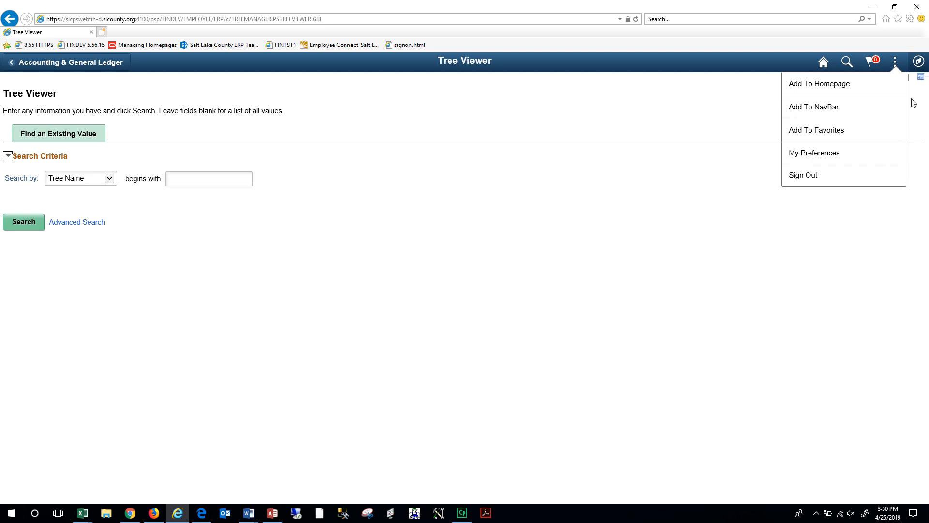
click(918, 64)
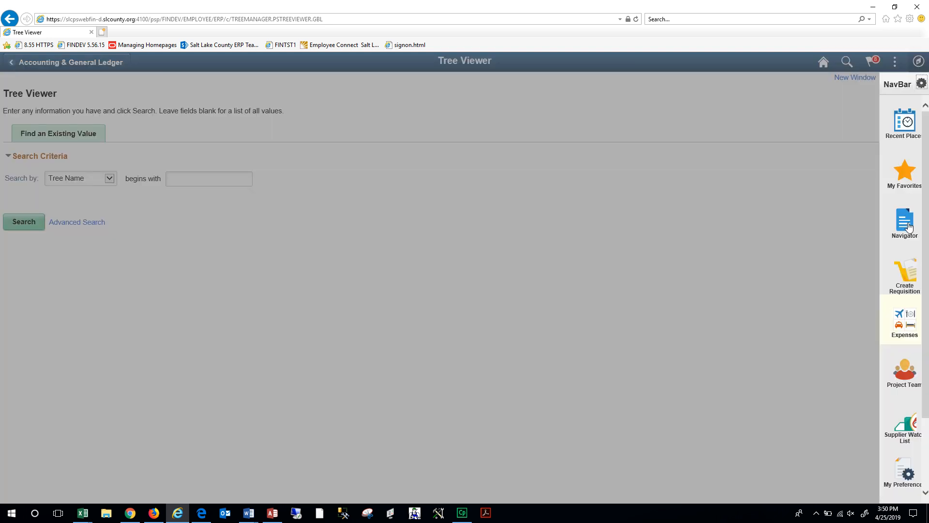
scroll(909, 339, down, 2)
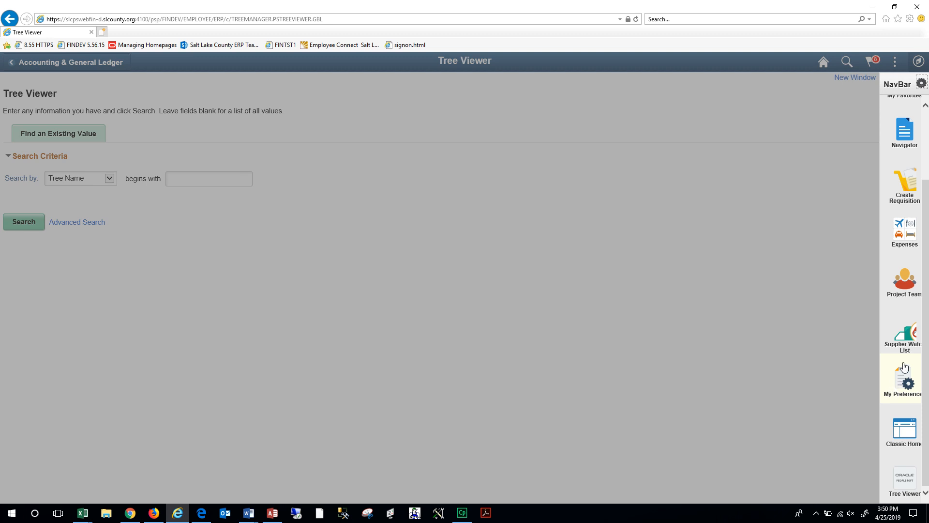
click(920, 84)
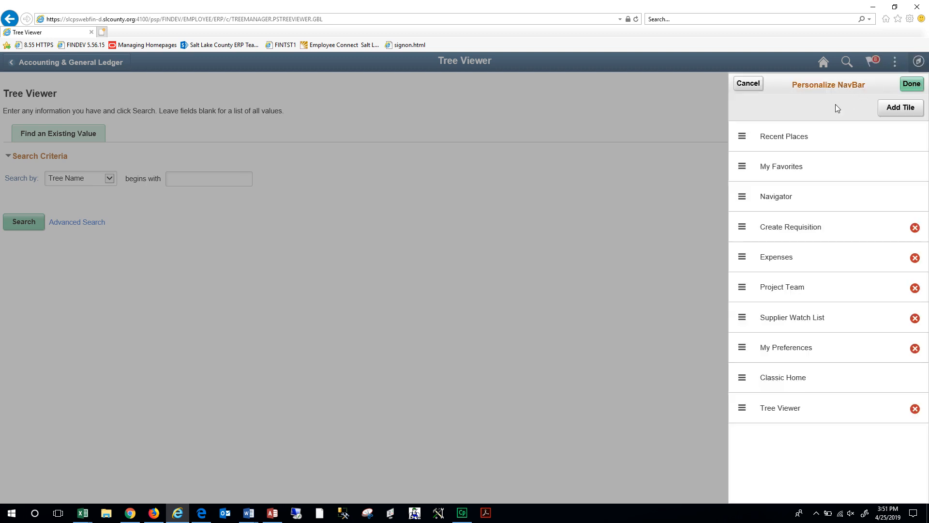
drag(742, 412, 817, 219)
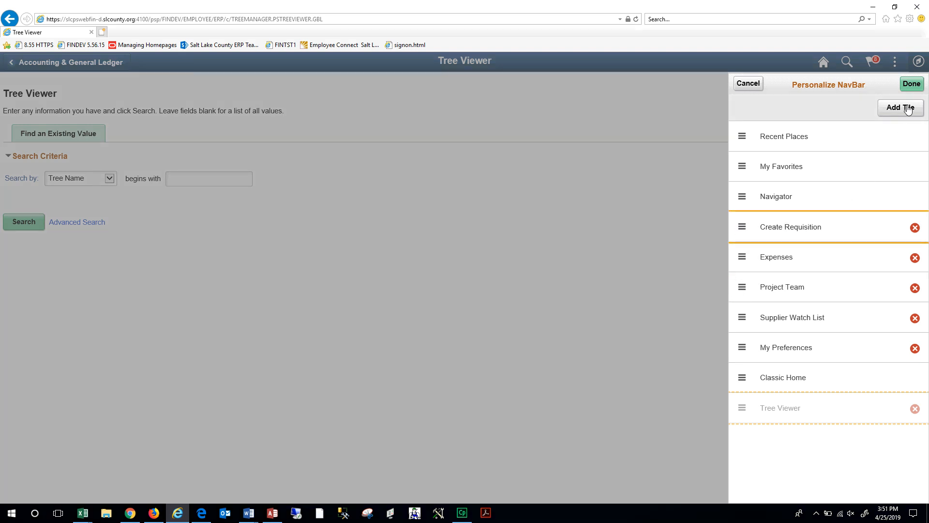
click(911, 84)
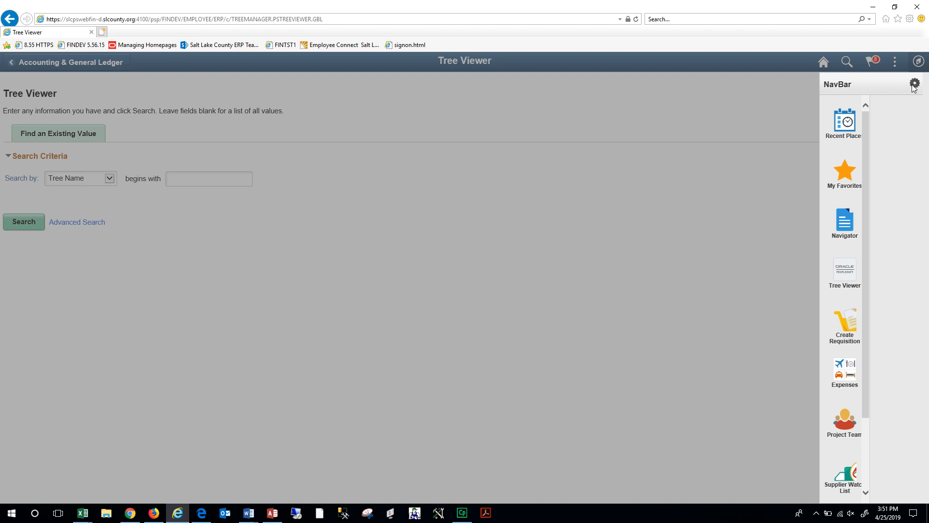
Add the Tree Viewer page to the favorites with the description Tree Viewer
click(850, 195)
click(895, 62)
click(862, 138)
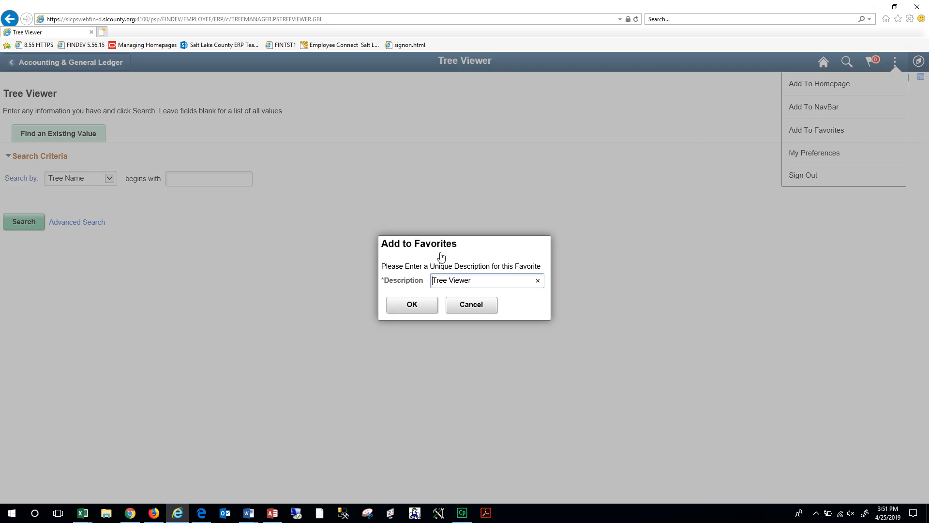
click(431, 304)
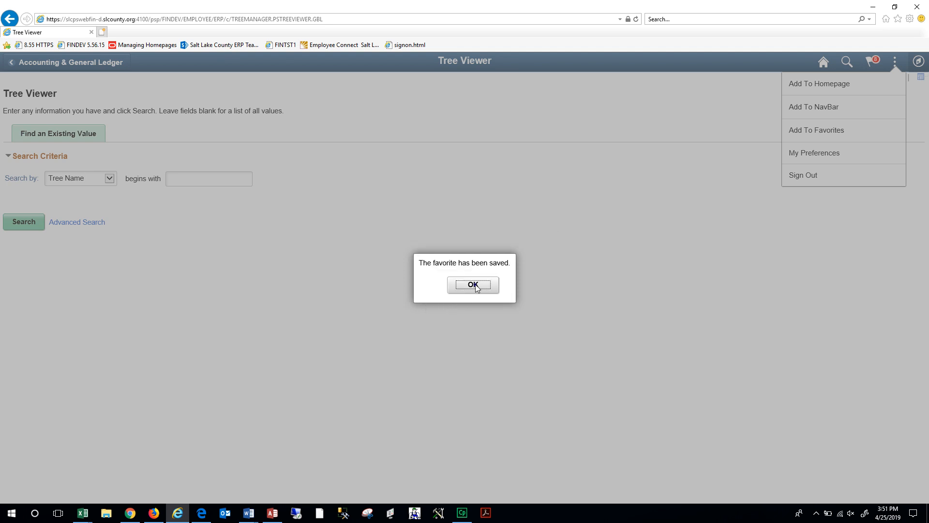
Acknowledge the saved favorite and review the My Favorites list in the NavBar for the Tree Viewer entry
click(475, 286)
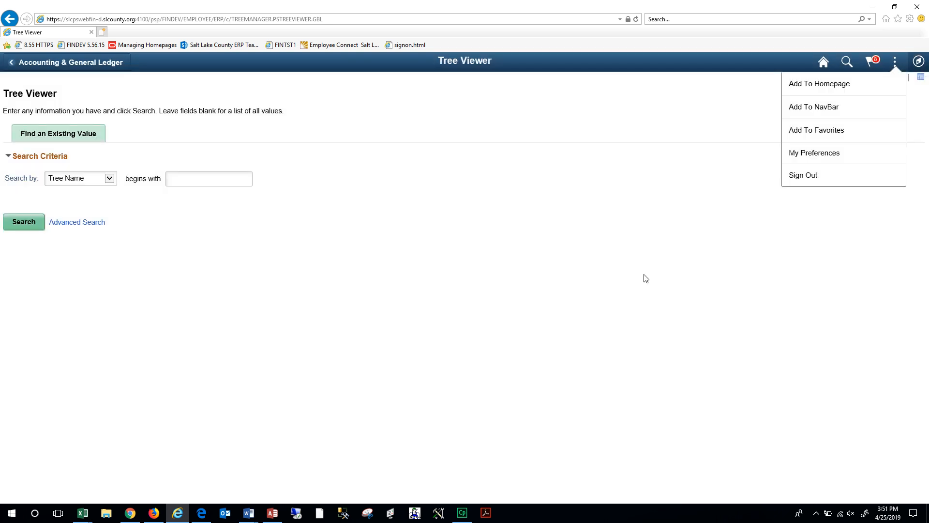
click(919, 61)
click(910, 167)
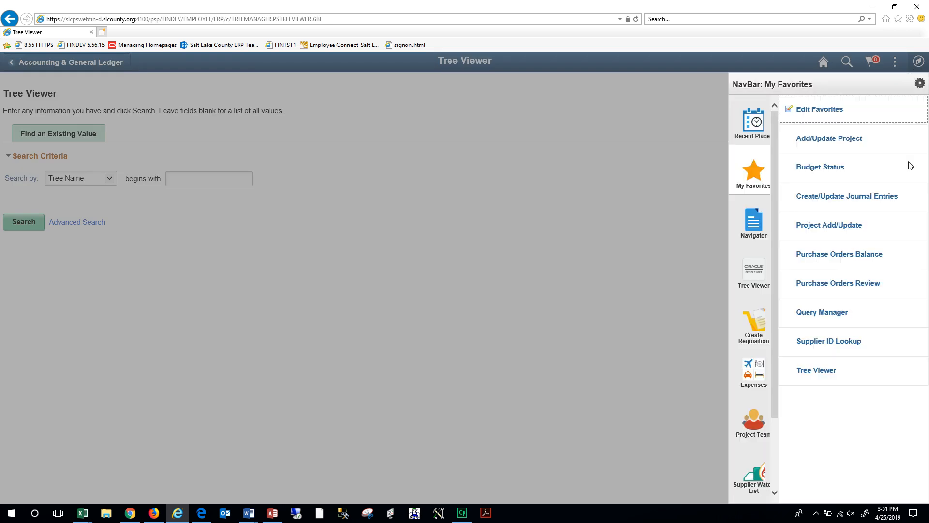
click(657, 296)
View the notifications and open User Configuration through the Navigator under PeopleTools, Push Notifications, Notification Window, Configuration
click(871, 62)
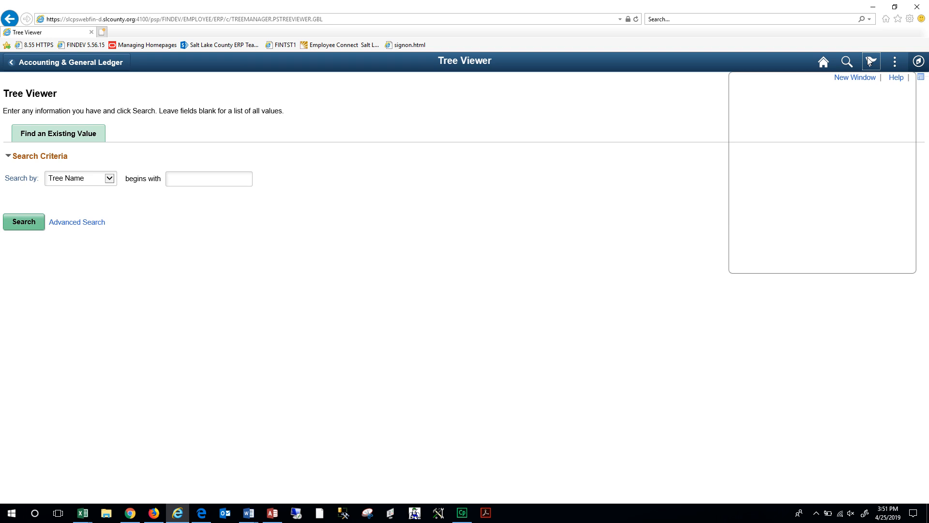
click(917, 64)
click(917, 63)
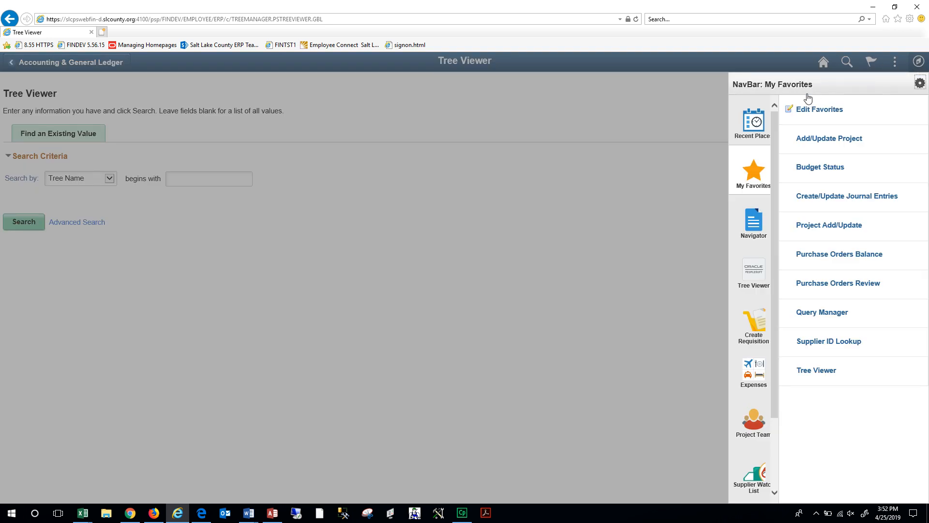
click(754, 223)
drag(926, 133, 920, 348)
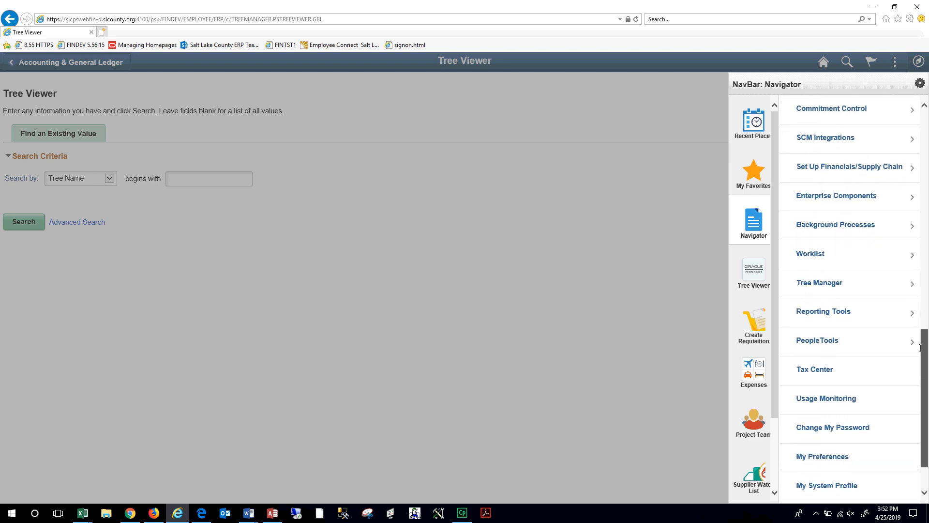
click(868, 348)
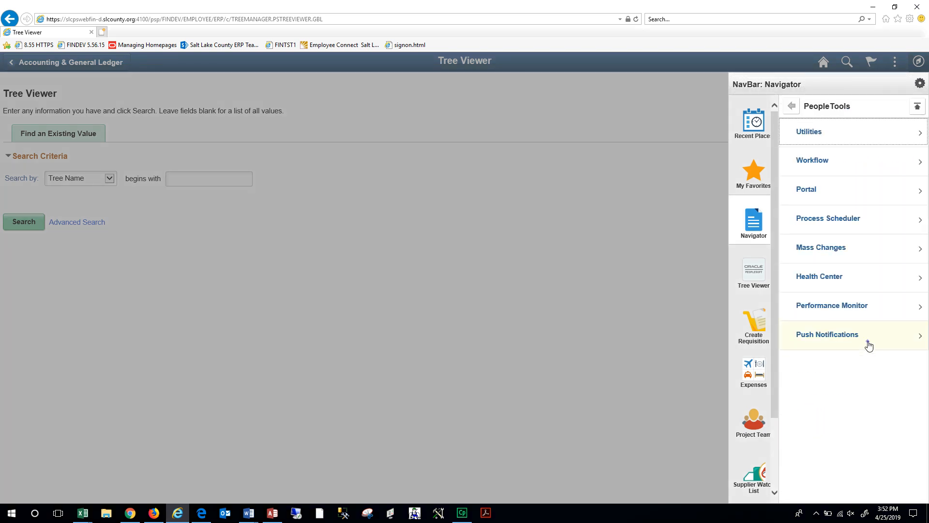
click(868, 344)
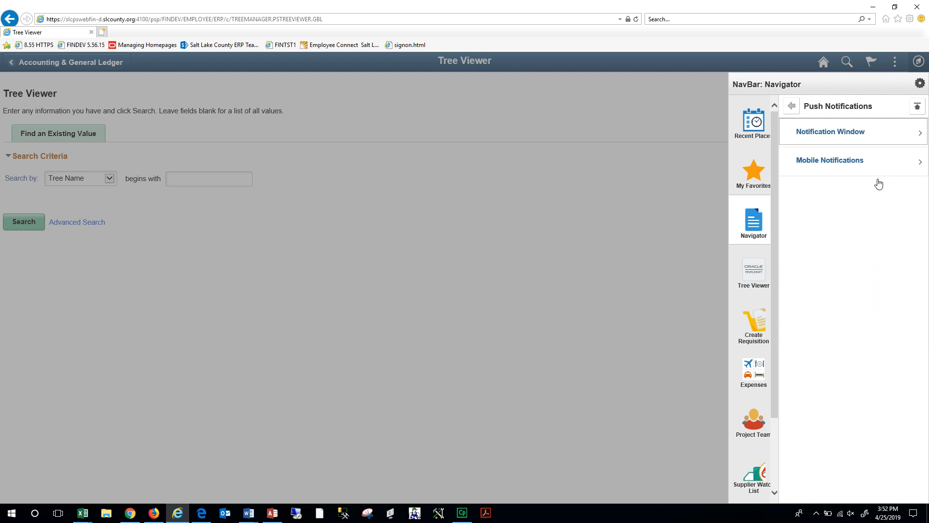
click(879, 140)
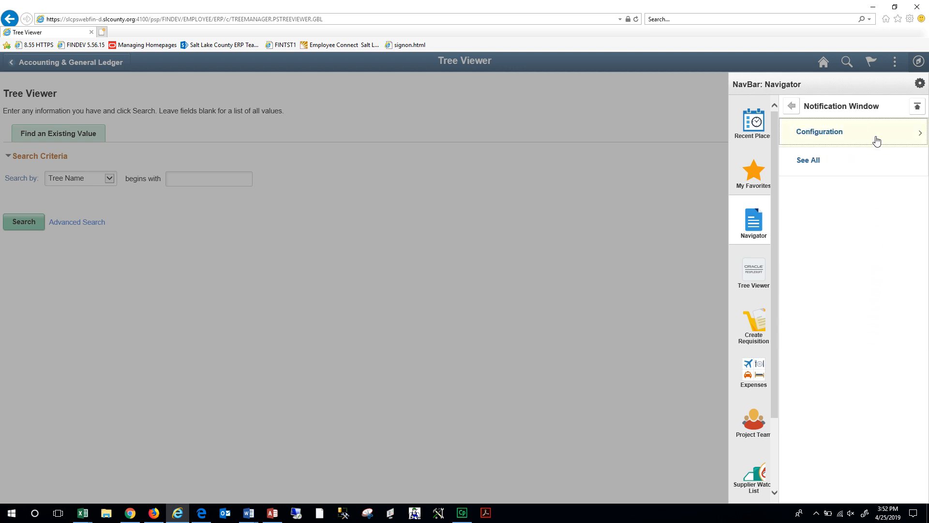
click(872, 140)
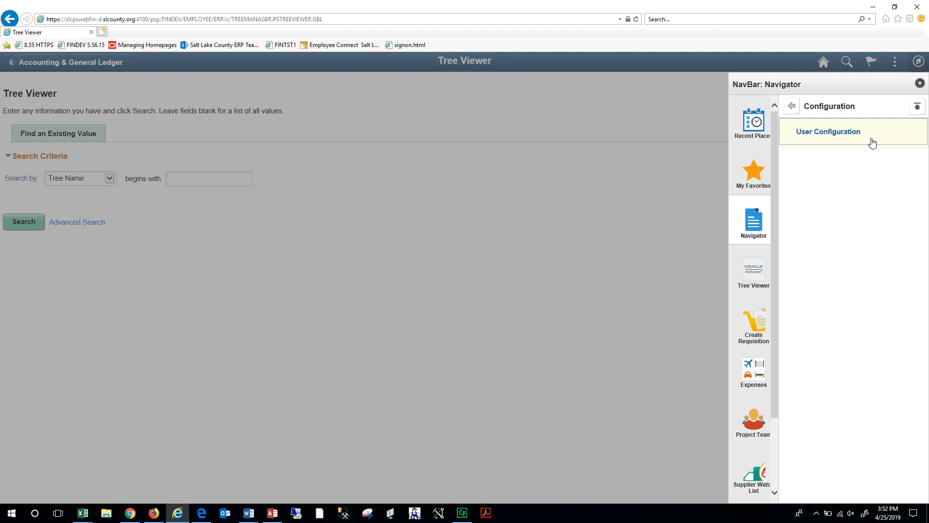
click(872, 140)
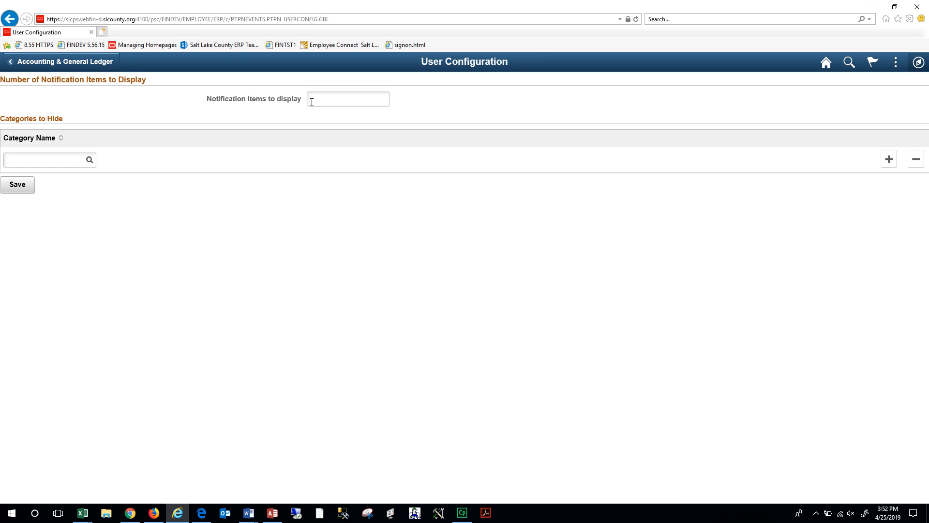
Set the notification items to display to 5 and choose PTPNPRCSEVENT as the category to hide
click(312, 102)
text(5)
click(89, 161)
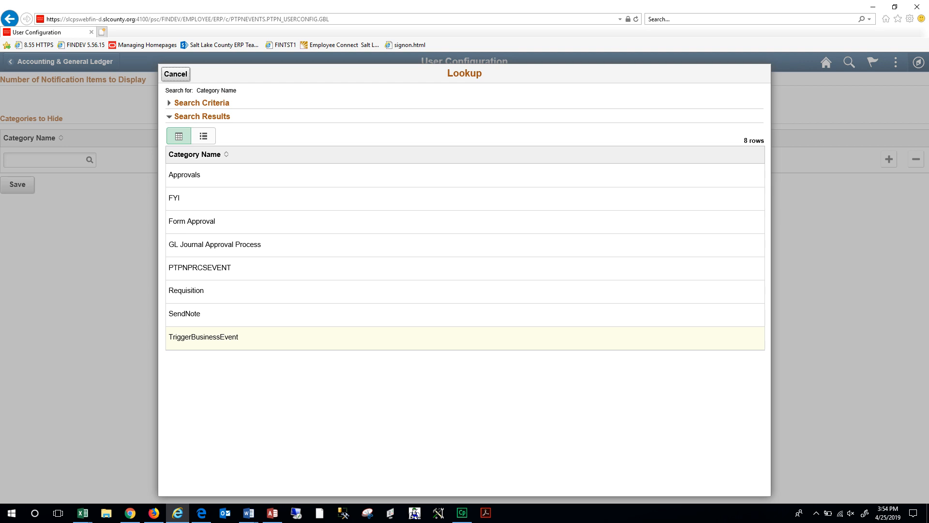
click(200, 268)
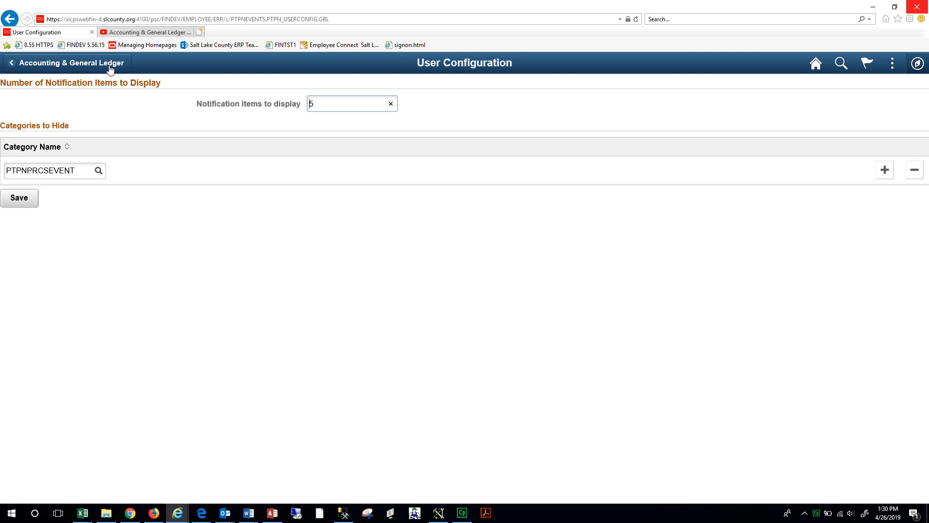
Leave User Configuration and open the Acctng & GL Homepage Video from the Fluid Navigation & Training homepage
click(110, 70)
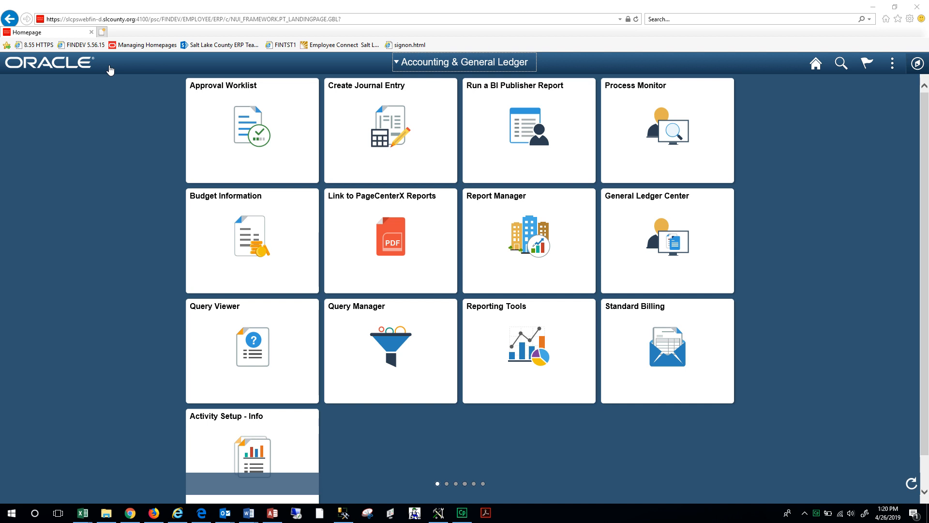
click(454, 68)
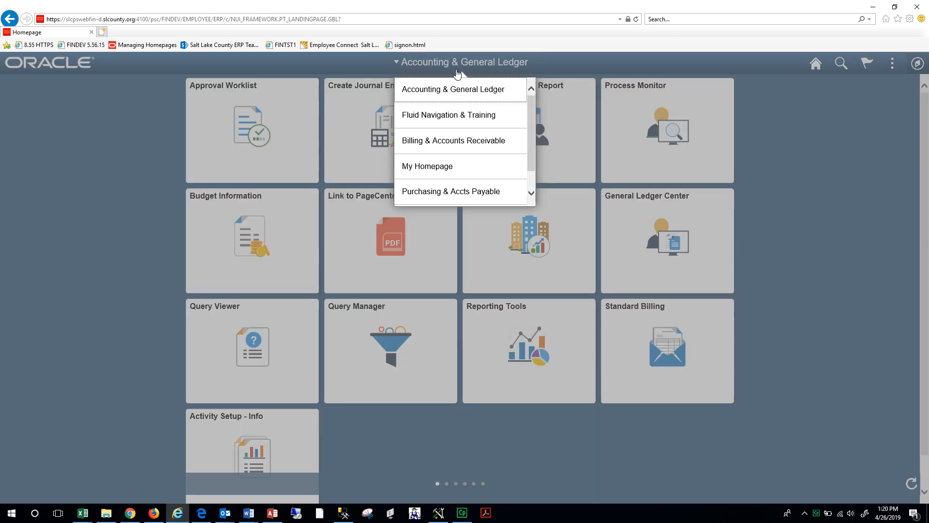
click(461, 121)
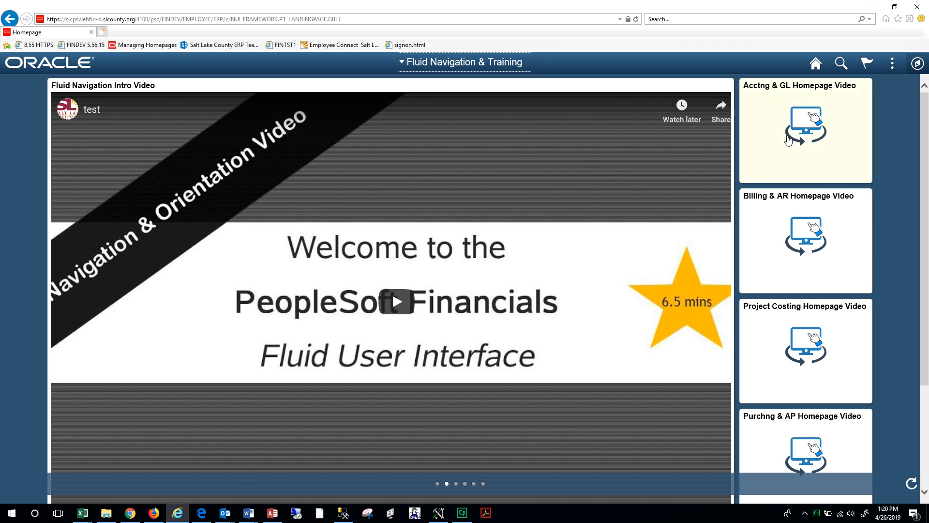
click(788, 140)
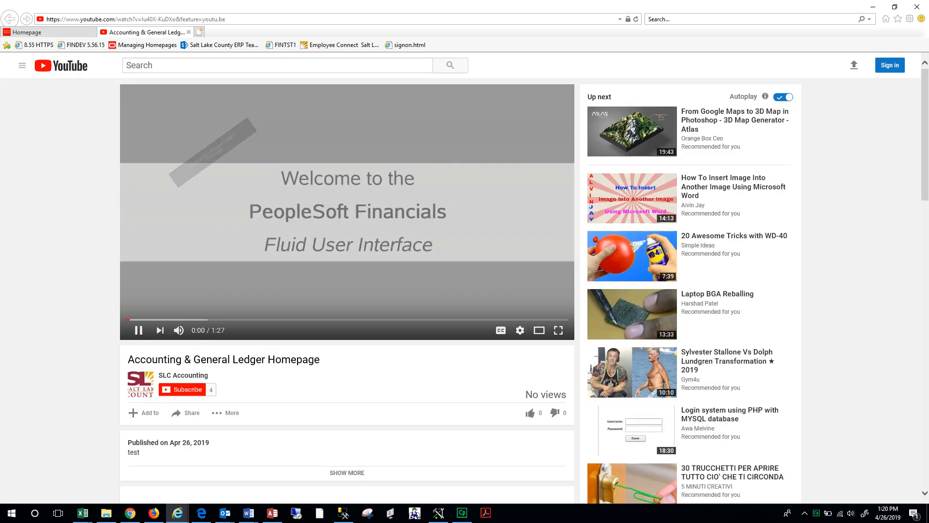